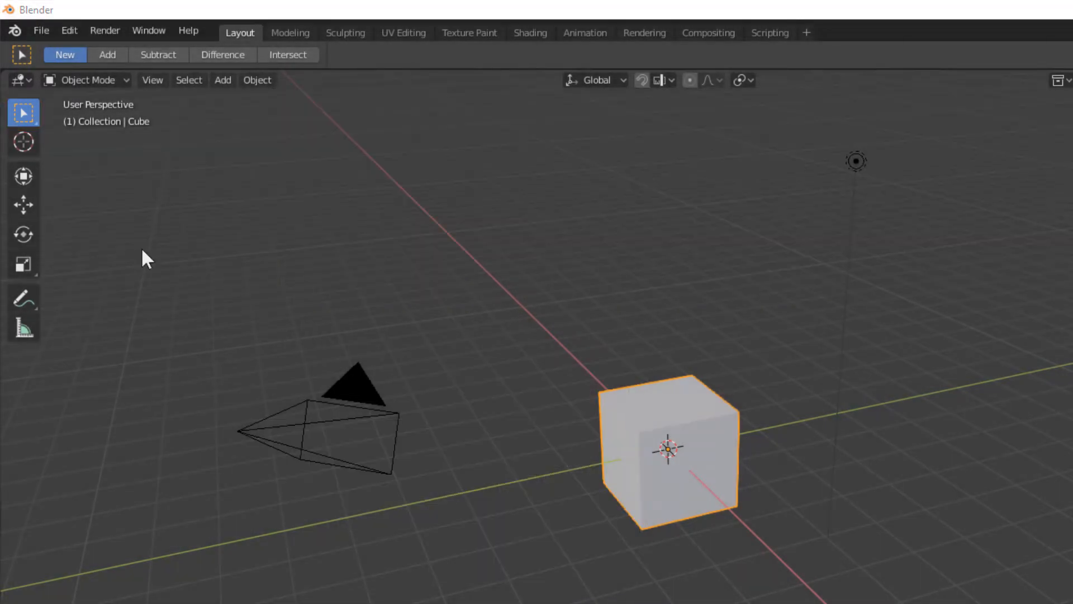
Switch the active selection tool to Select Box
mouse_move(22, 113)
mouse_down()
mouse_move(124, 139)
mouse_move(170, 232)
mouse_move(186, 120)
mouse_up()
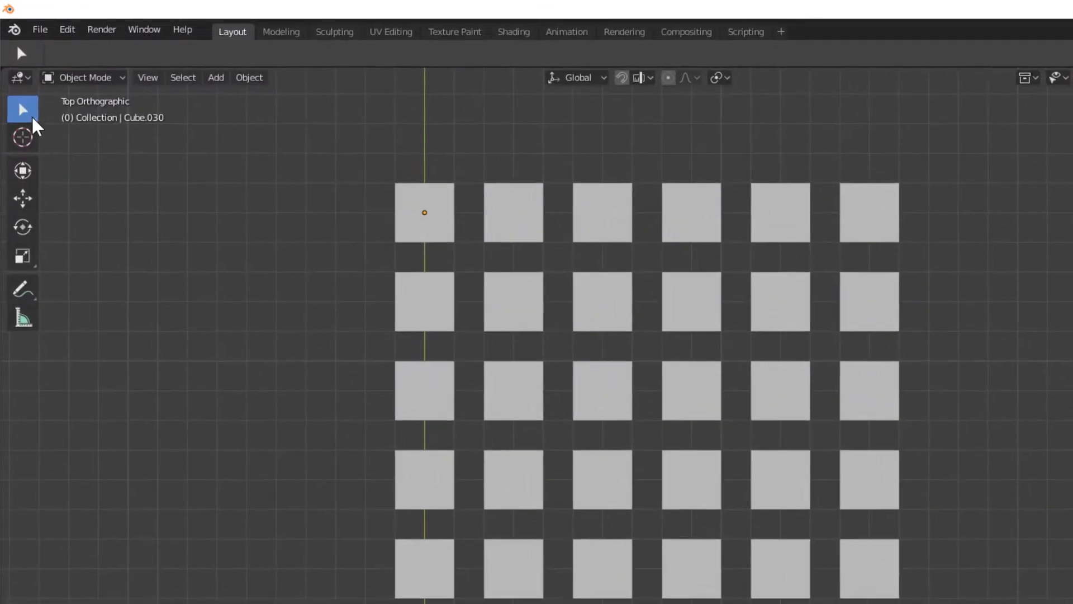
click(16, 75)
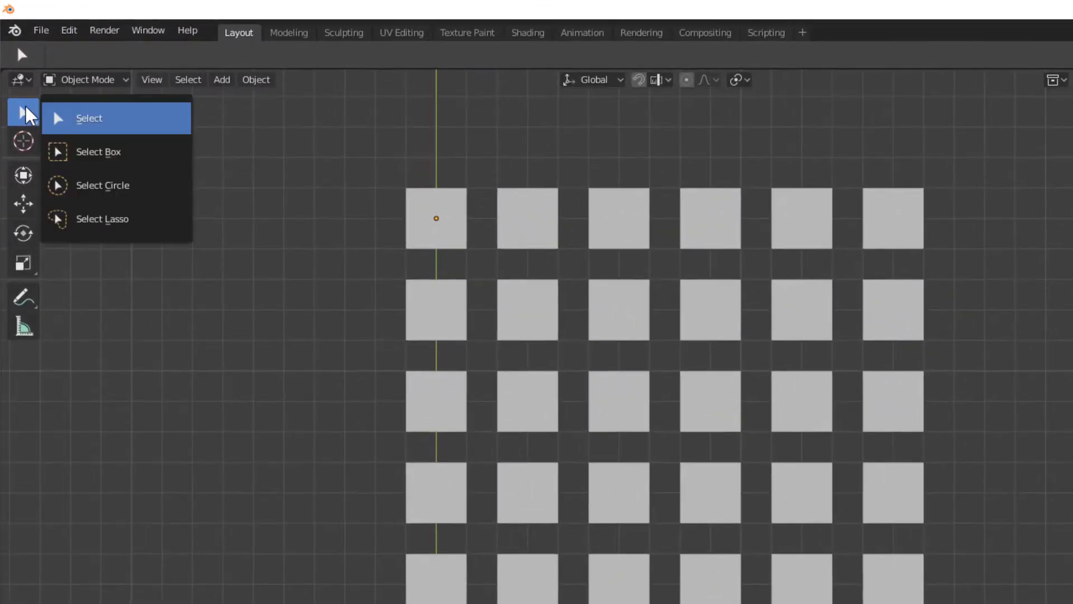
click(125, 150)
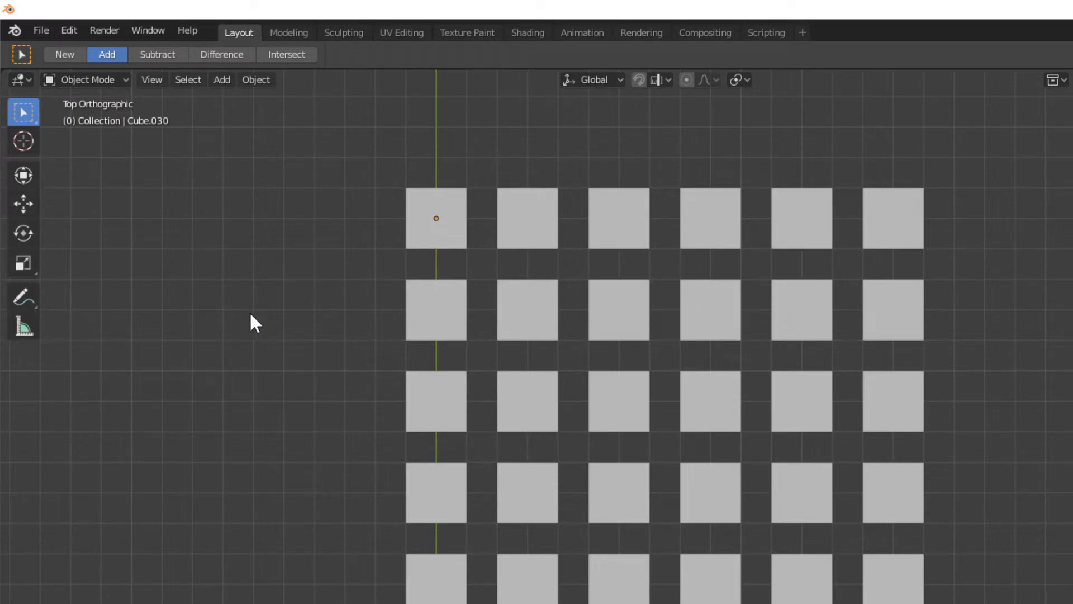
With Select Box in New mode, box-select the top three rows of cubes, then the first three columns replacing that selection
key(shift+space)
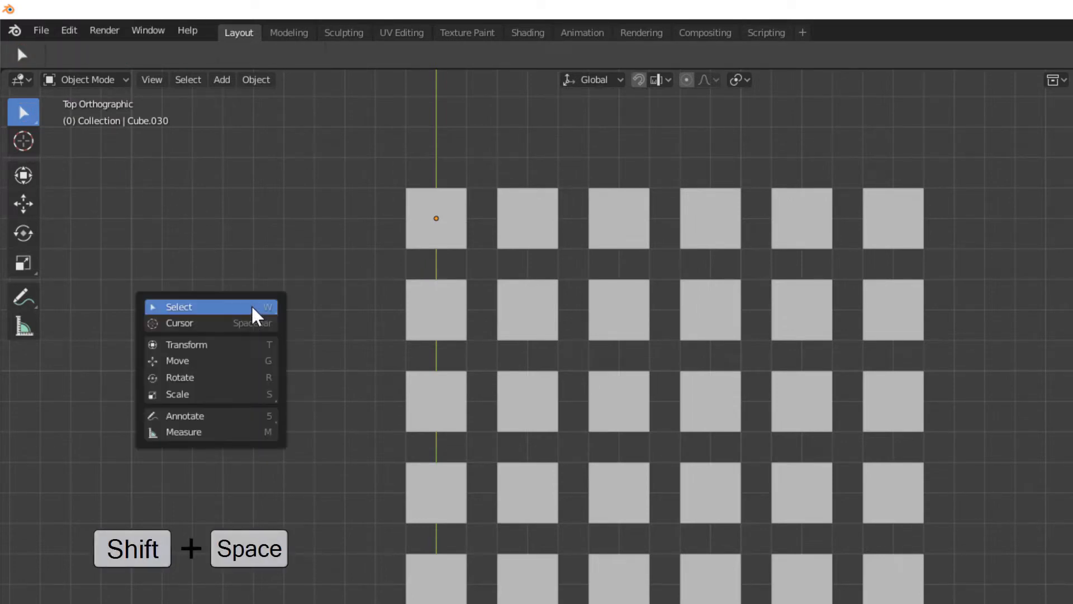
key(b)
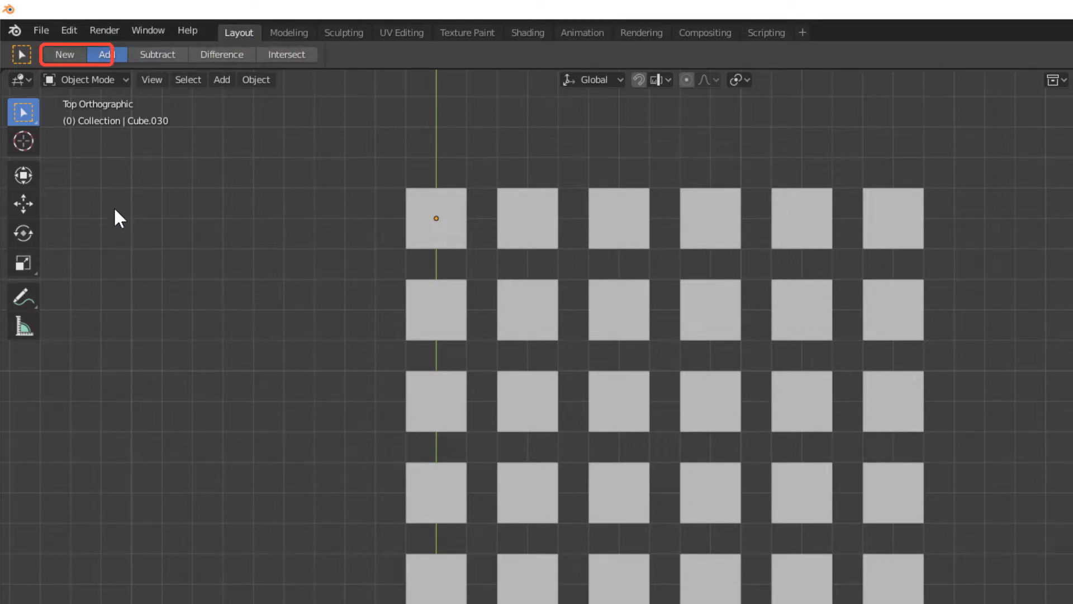
click(65, 54)
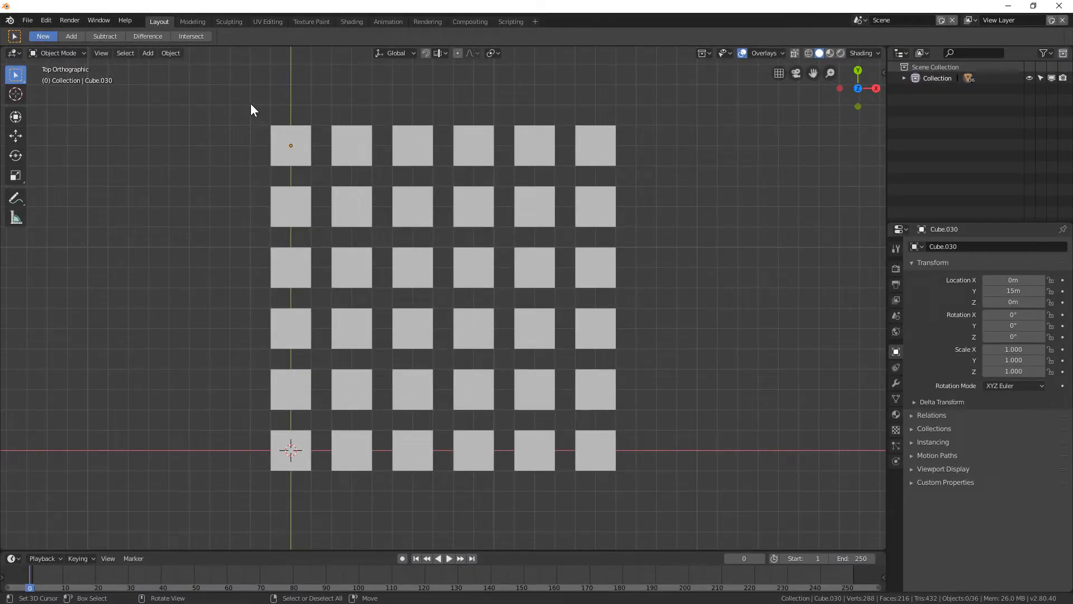
drag(252, 104, 638, 277)
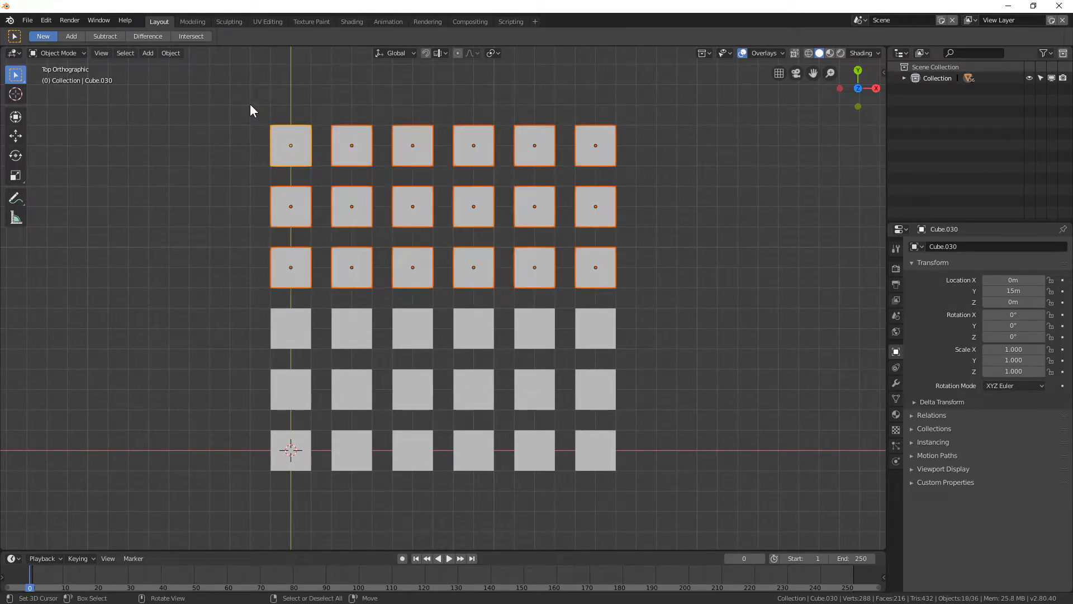
drag(250, 104, 429, 494)
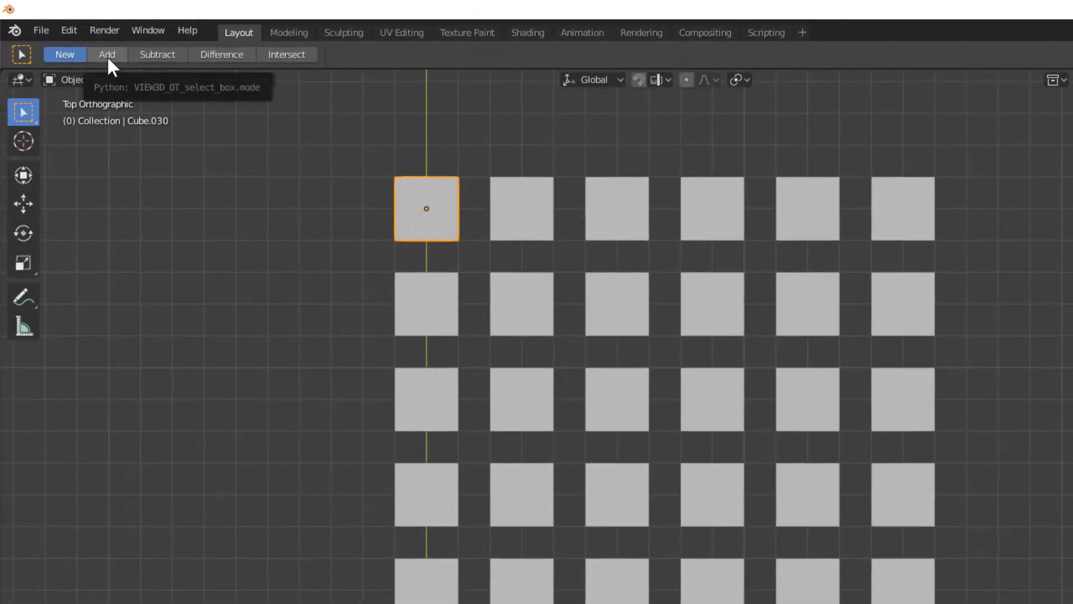
Switch box selection to Add mode and box-select the top three rows, then the first three columns to extend the selection
click(108, 55)
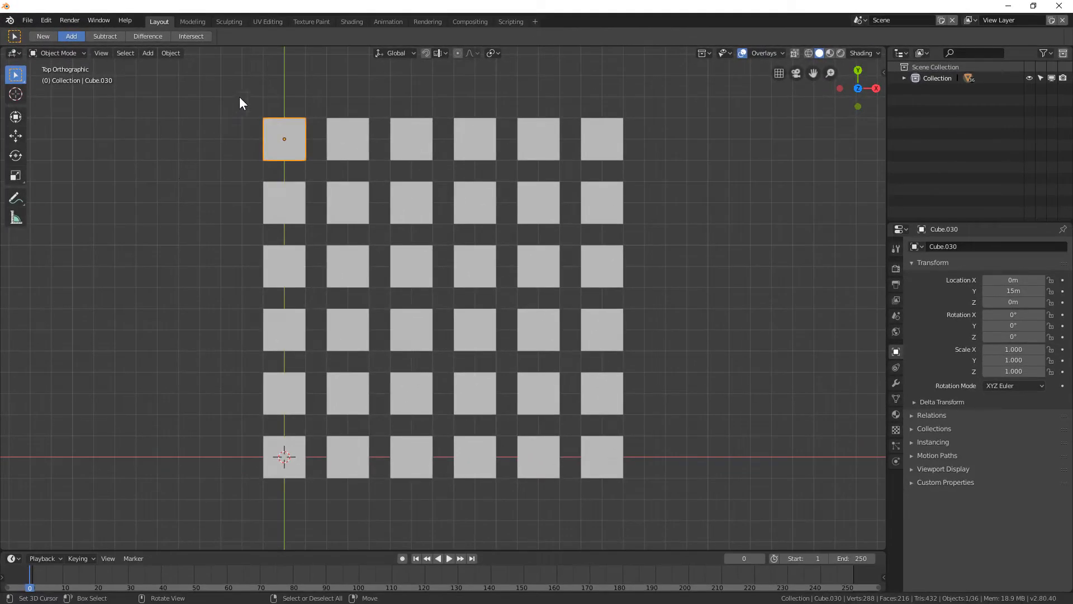
drag(240, 96, 649, 280)
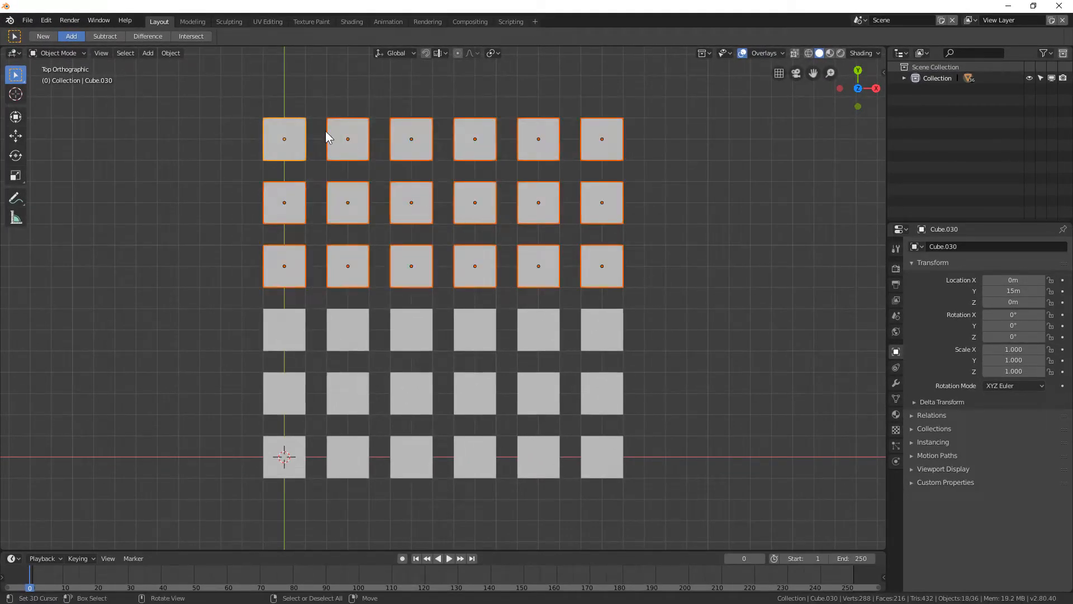
drag(240, 95, 428, 504)
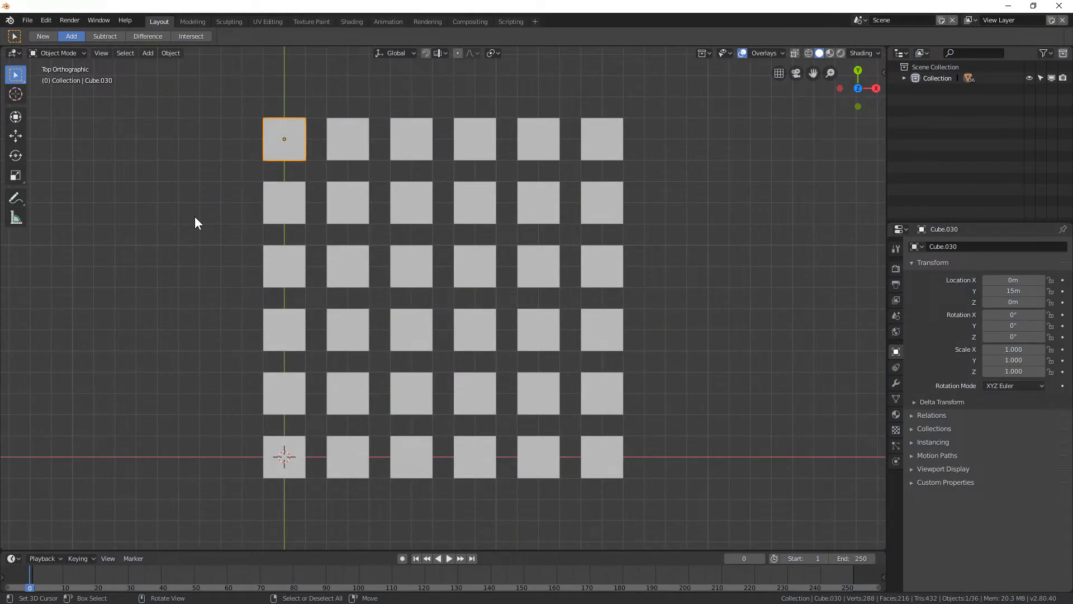
Select all cubes, switch to Subtract mode, and box-deselect the inner block of cubes
key(a)
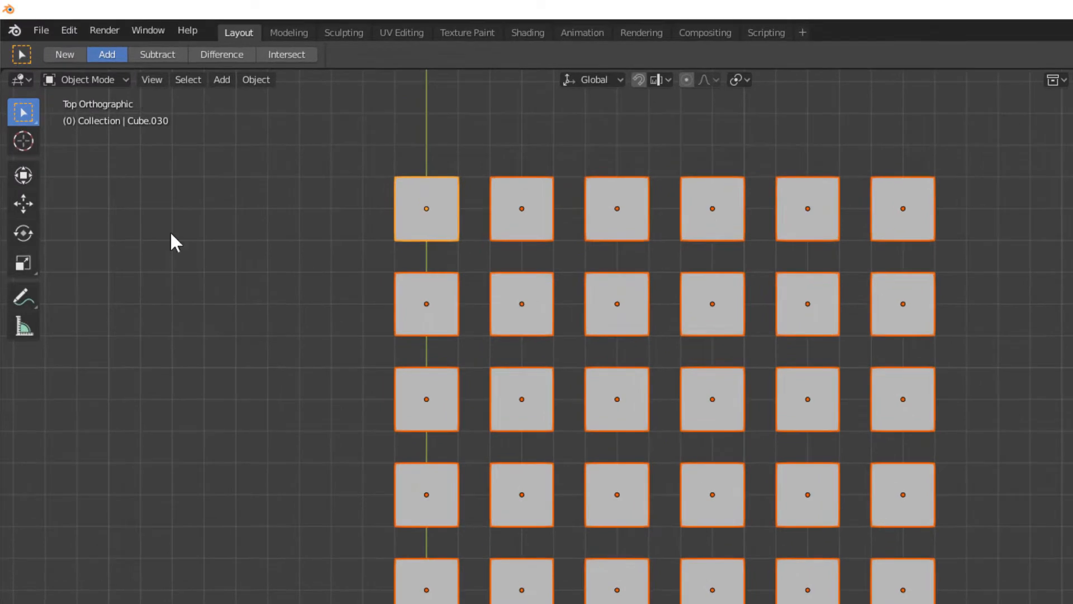
click(148, 56)
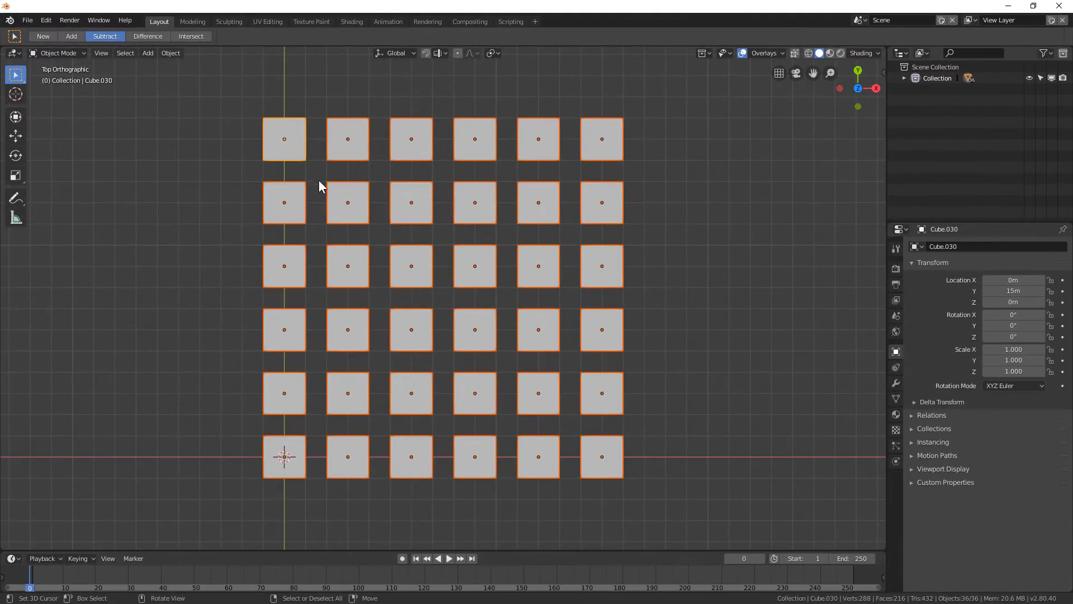
drag(320, 175, 567, 422)
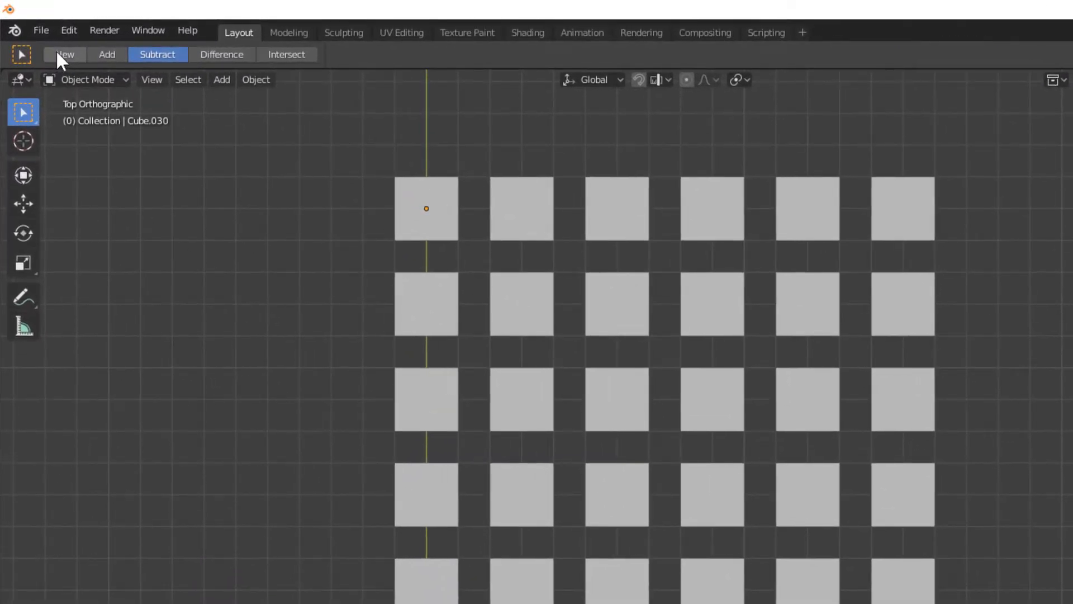
In New mode box-select the inner 4×4 block, then in Difference mode box-select the whole grid to toggle the selection
click(60, 53)
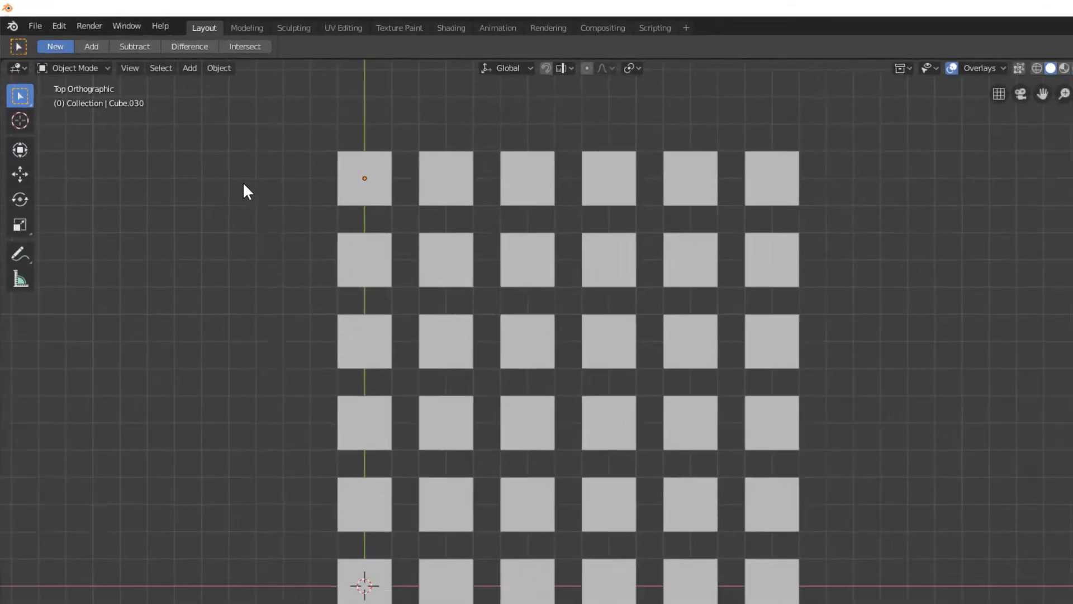
drag(319, 173, 569, 421)
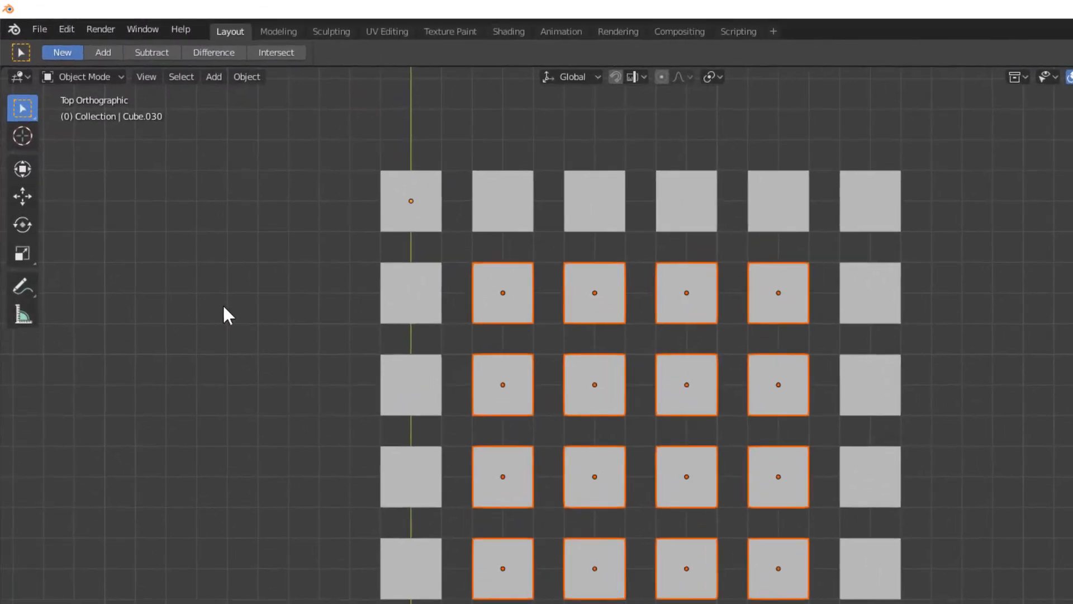
click(217, 55)
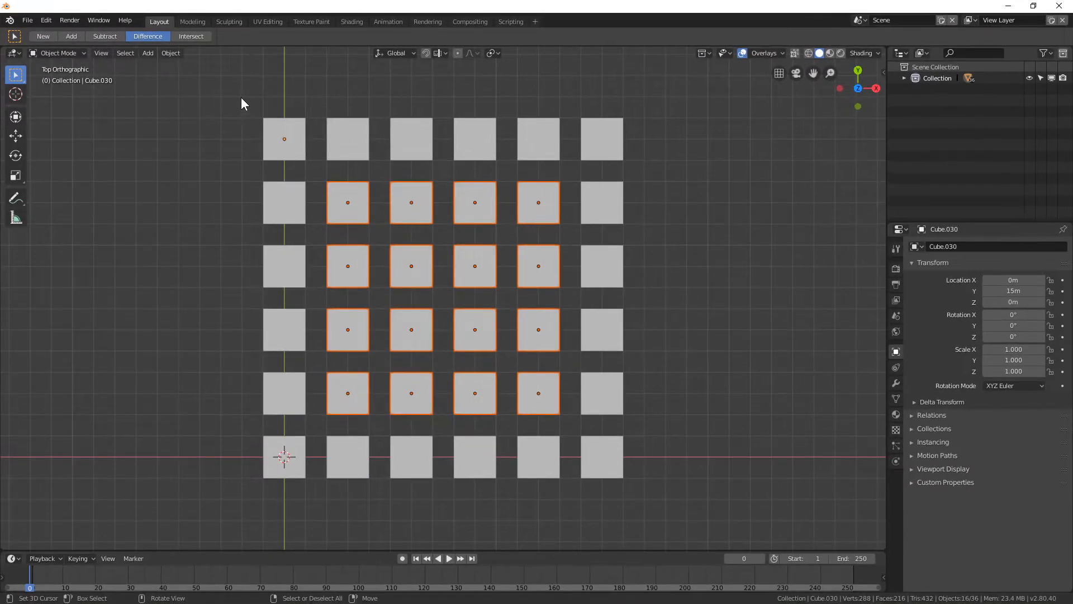
drag(241, 99, 645, 497)
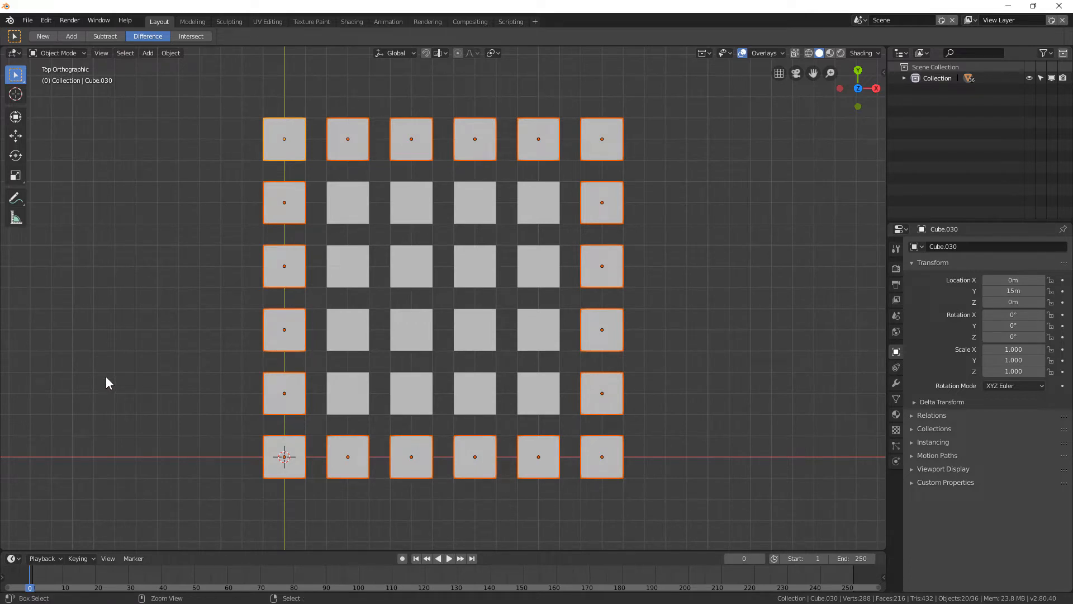
Invert the selection twice, then box-select the inner 4×4 block again
key(ctrl+i)
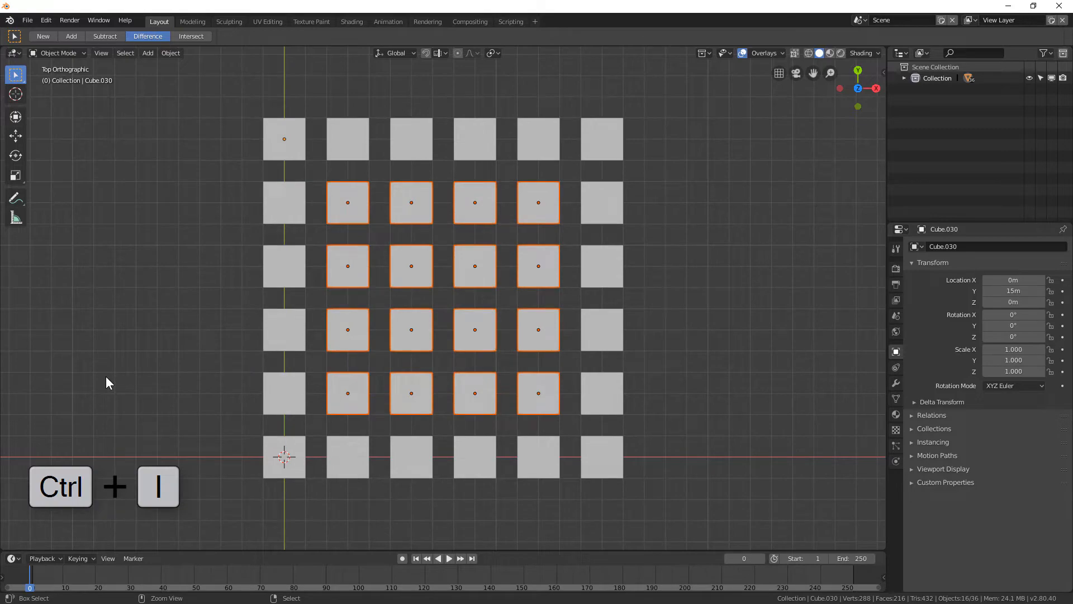
key(ctrl+i)
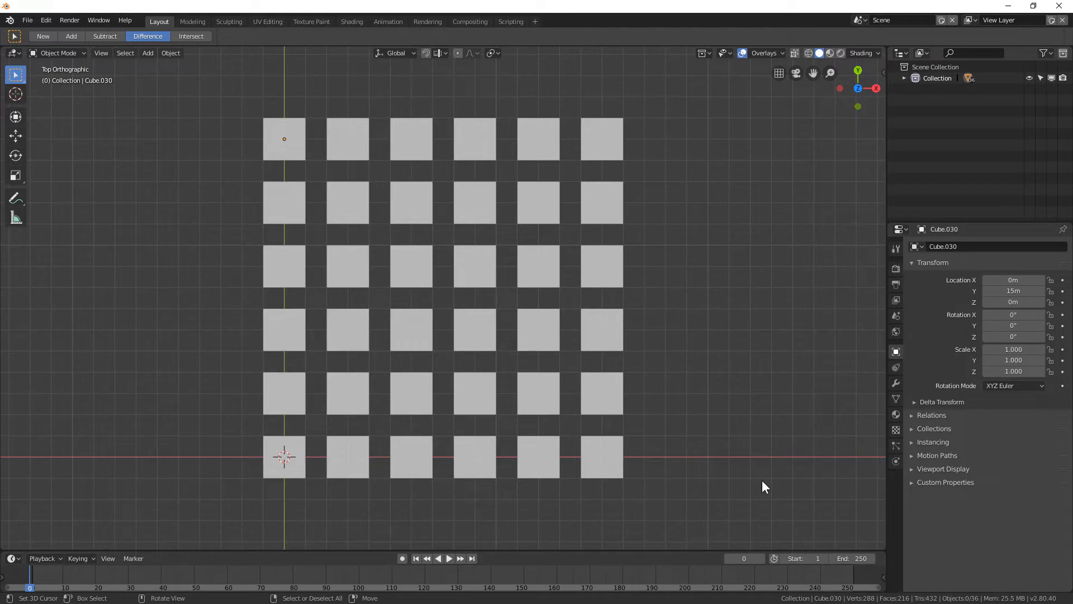
key(b)
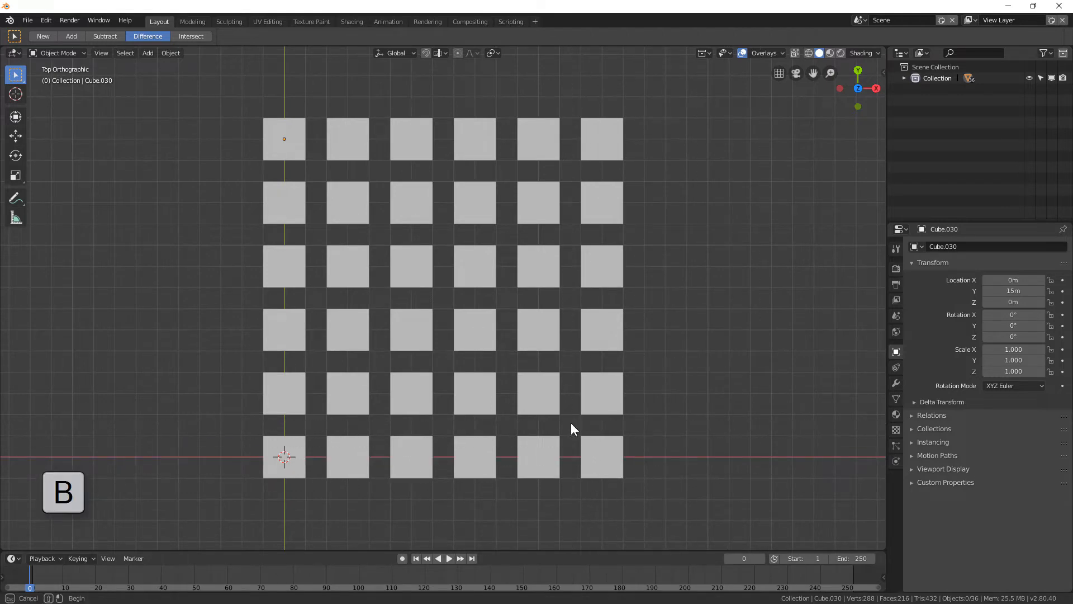
drag(571, 422, 311, 167)
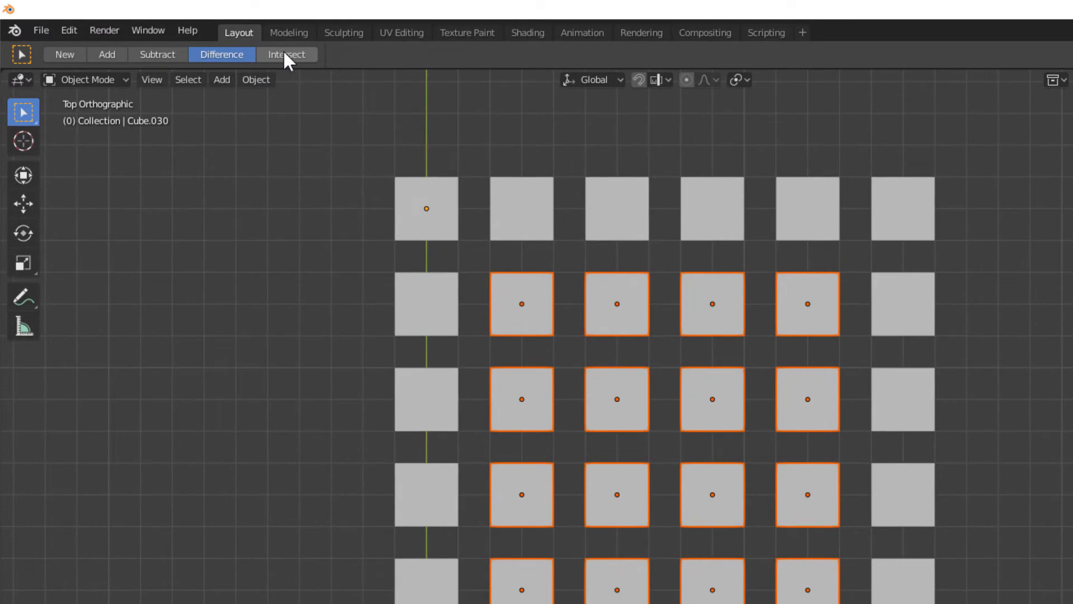
Switch to Intersect mode and box-select regions over the middle of the grid to intersect with the current selection
click(286, 54)
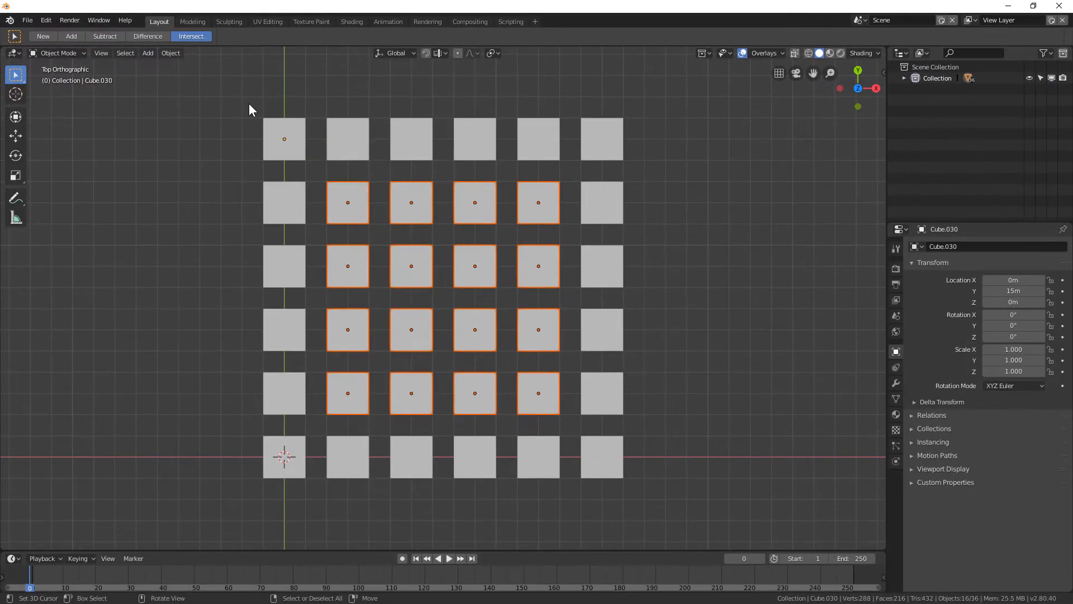
drag(374, 155, 453, 472)
drag(303, 309, 641, 488)
drag(377, 234, 509, 363)
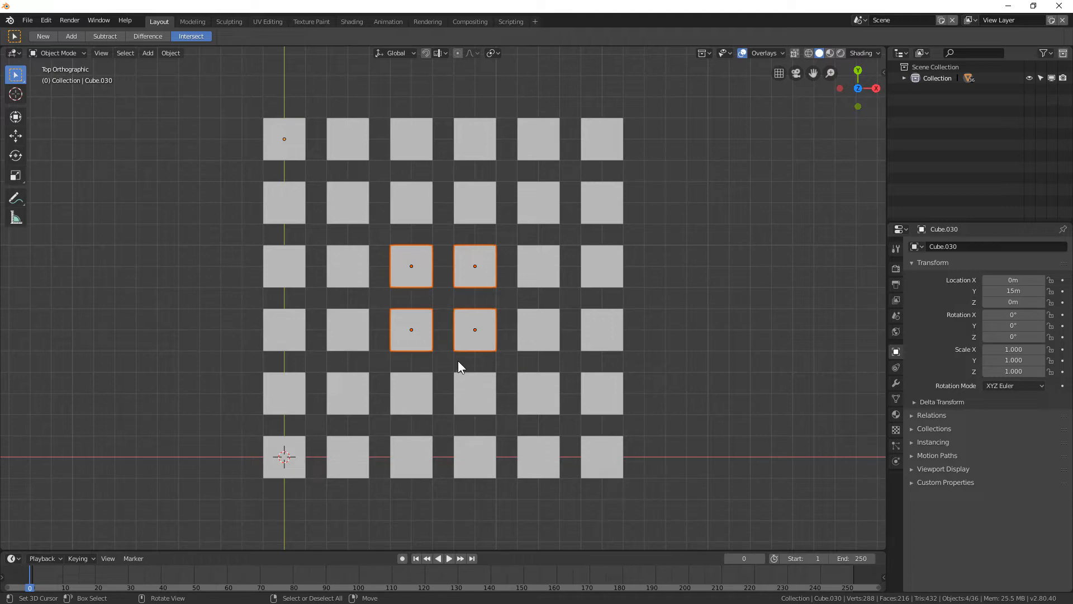
Open the tool popup to examine the selection tool variants, then close it
key(shift+space)
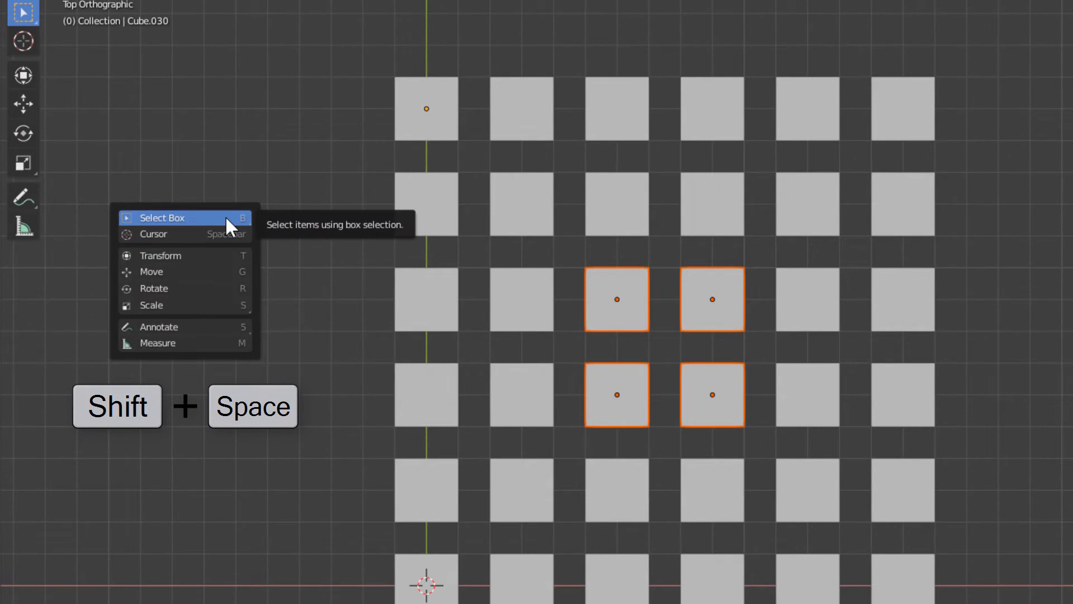
click(226, 218)
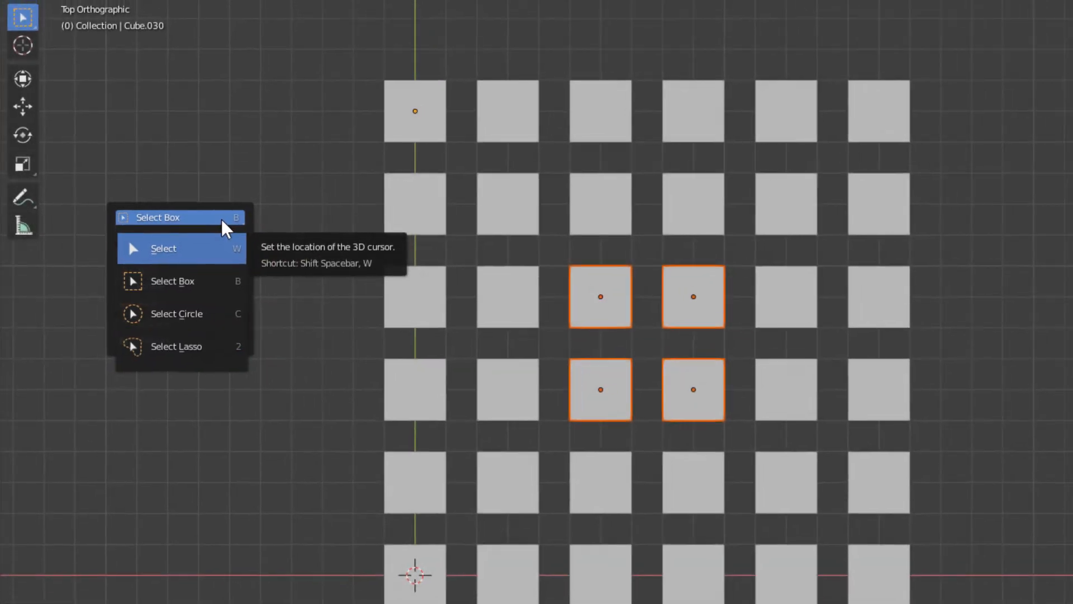
key(Escape)
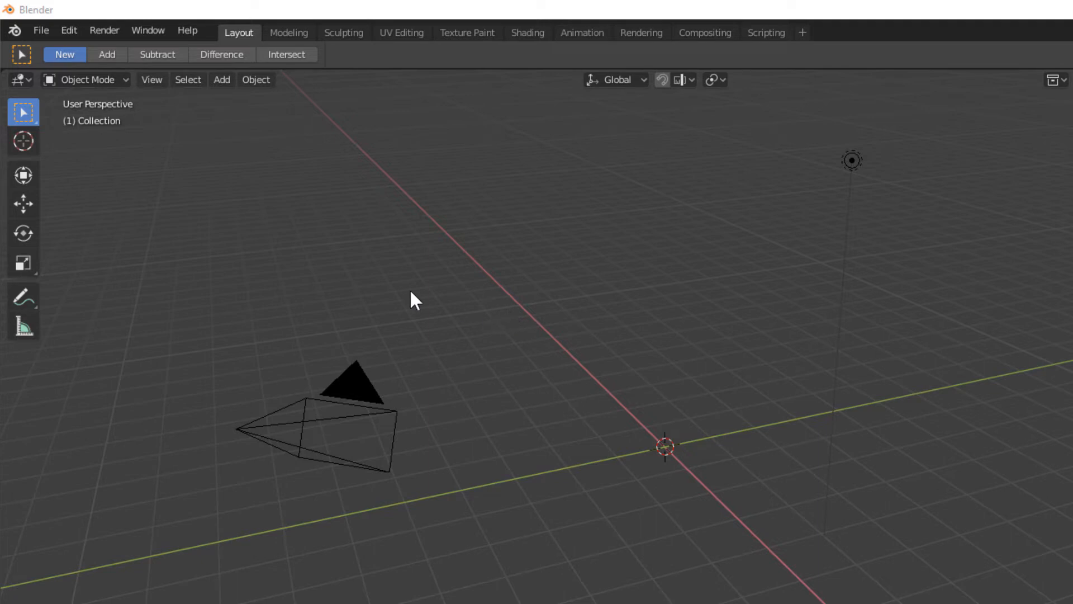
Switch between the Cursor and Select Box tools, ending with the Cursor tool active
click(22, 139)
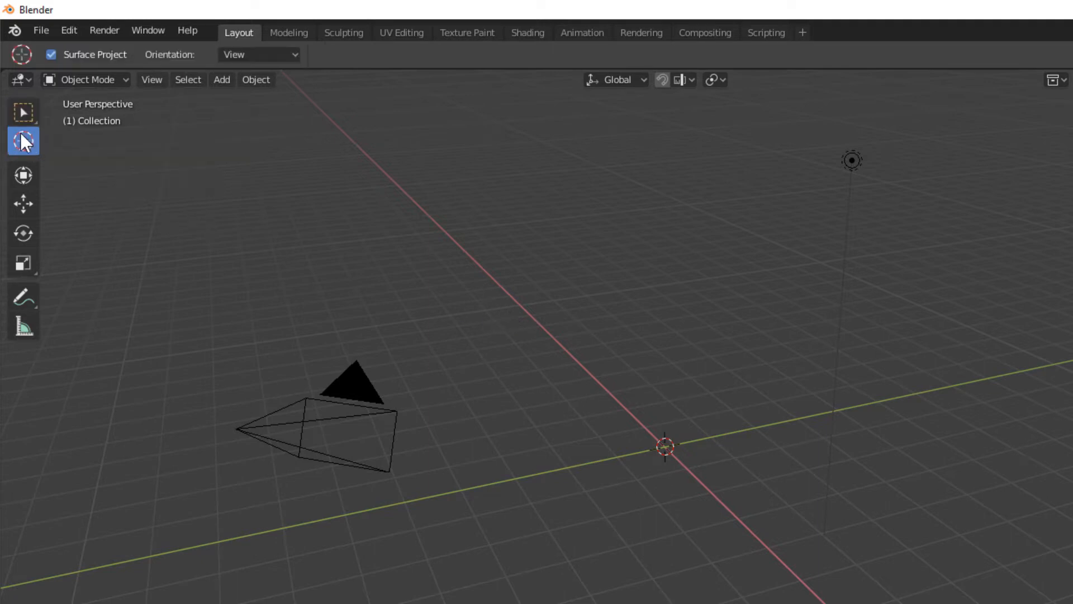
key(w)
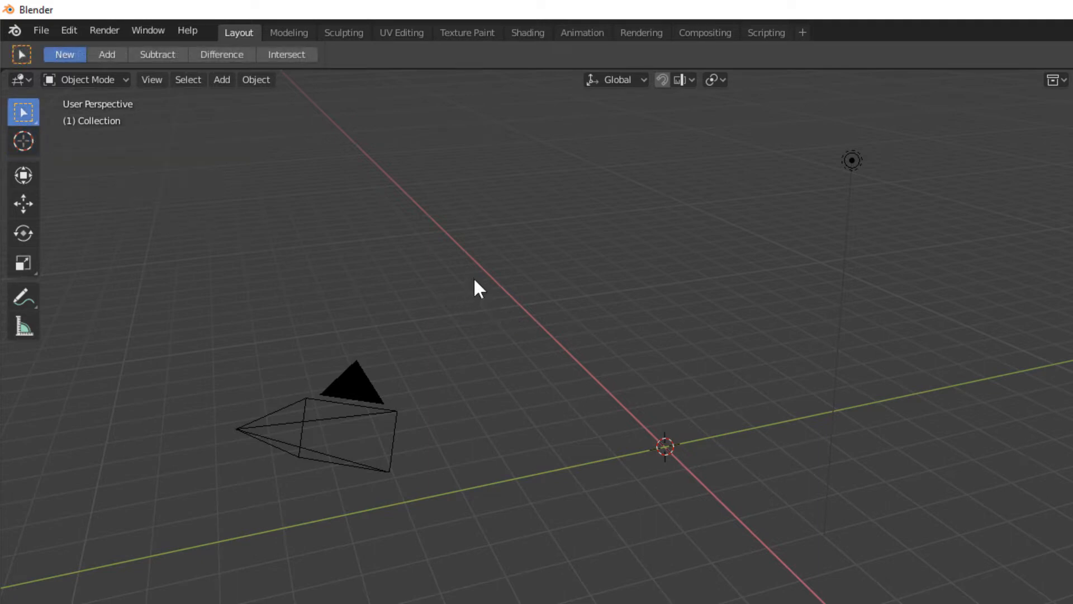
key(shift+space)
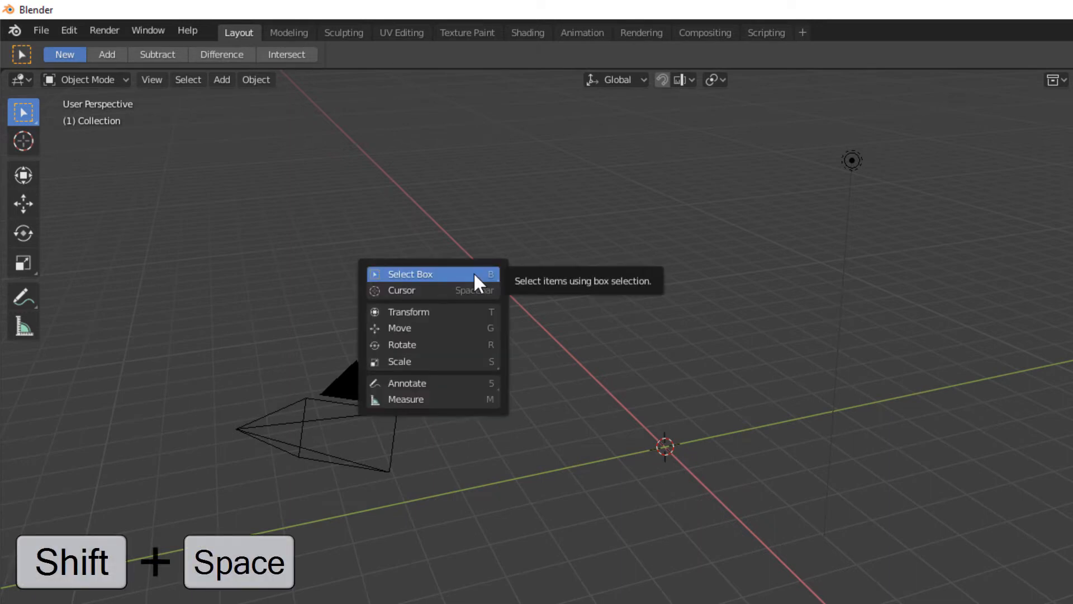
key(space)
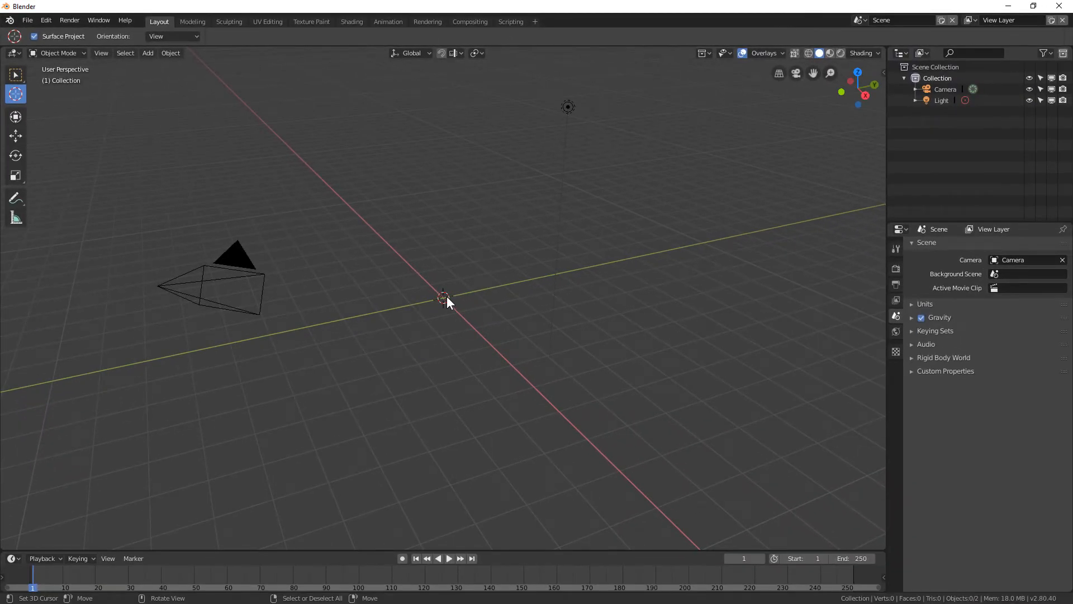
Move the 3D cursor while constraining it in turn to the Z, Y and X axes, placing it back near the origin
drag(445, 297, 473, 352)
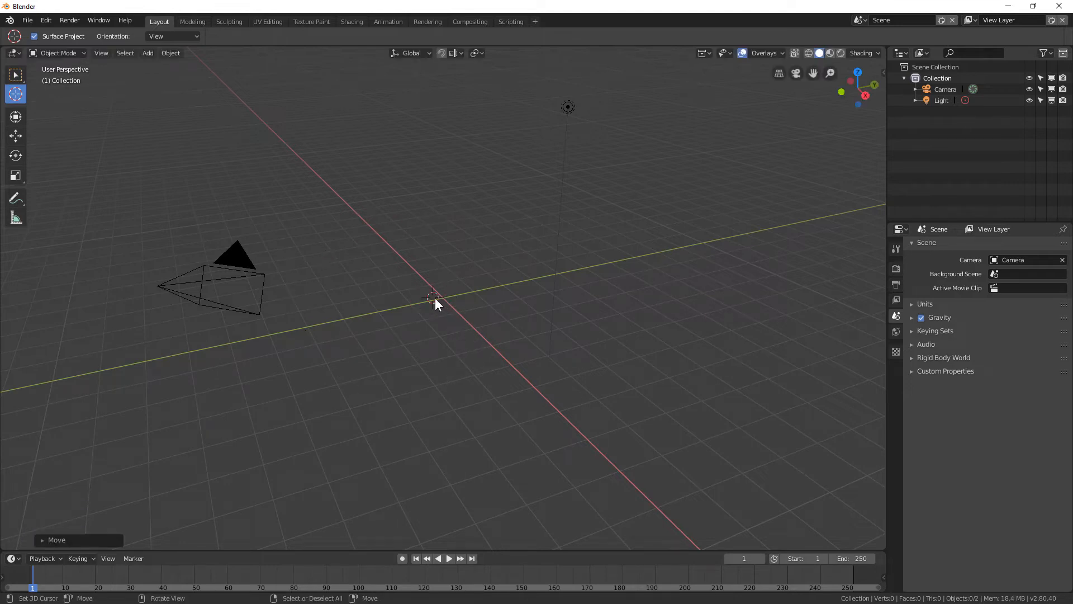
mouse_move(435, 297)
mouse_down()
mouse_move(448, 297)
mouse_move(436, 295)
mouse_up()
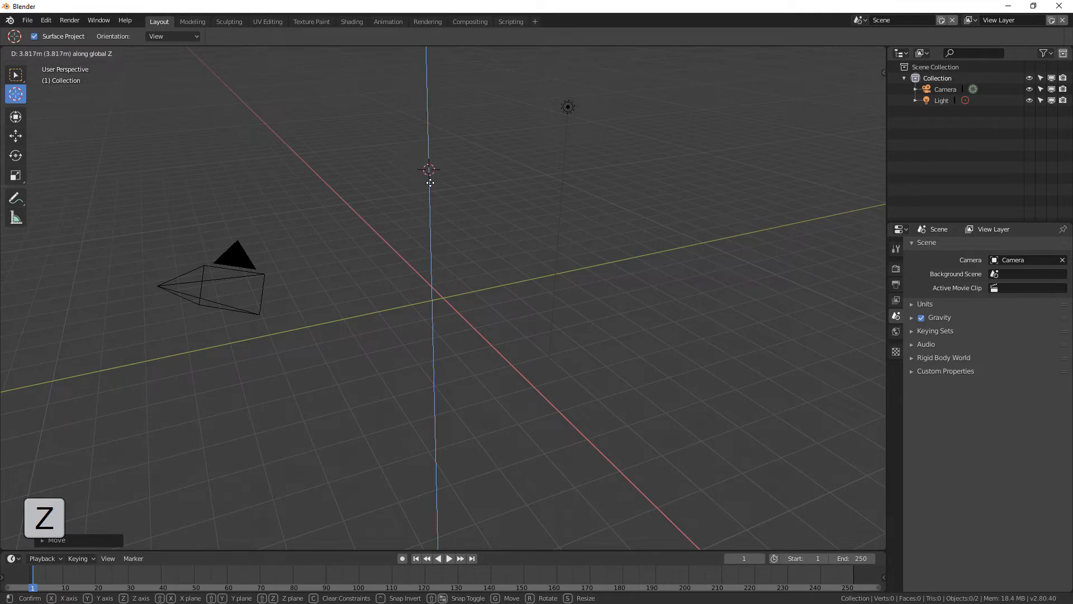
key(z)
key(y)
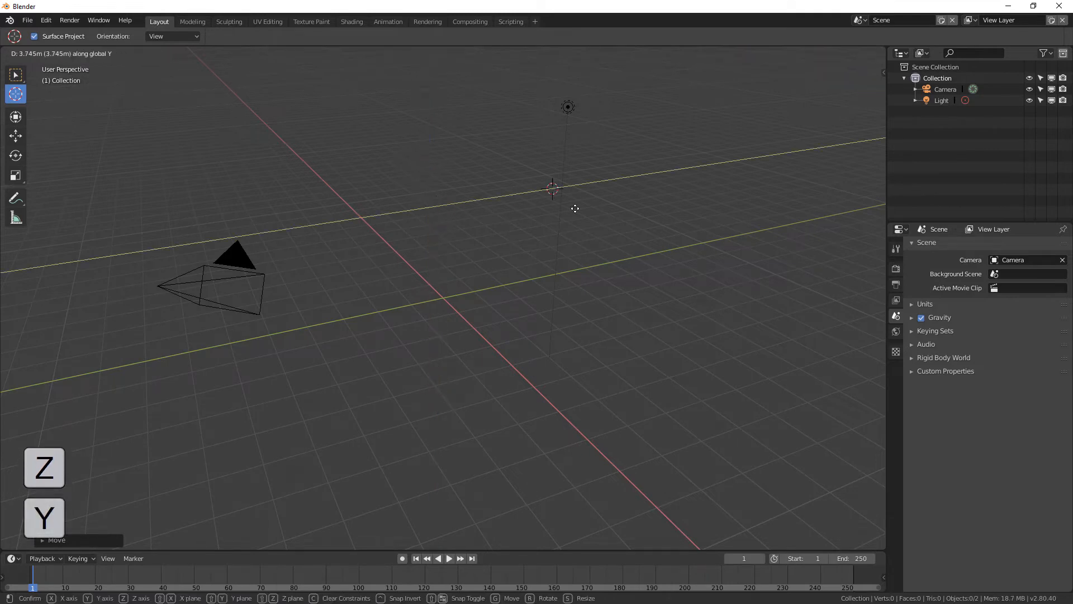
key(y)
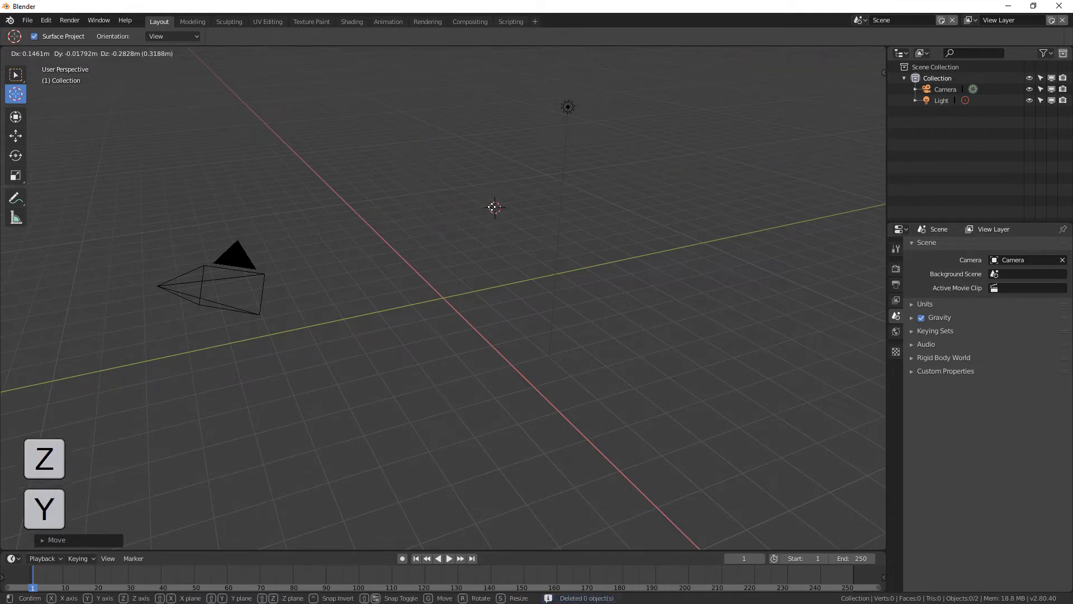
key(x)
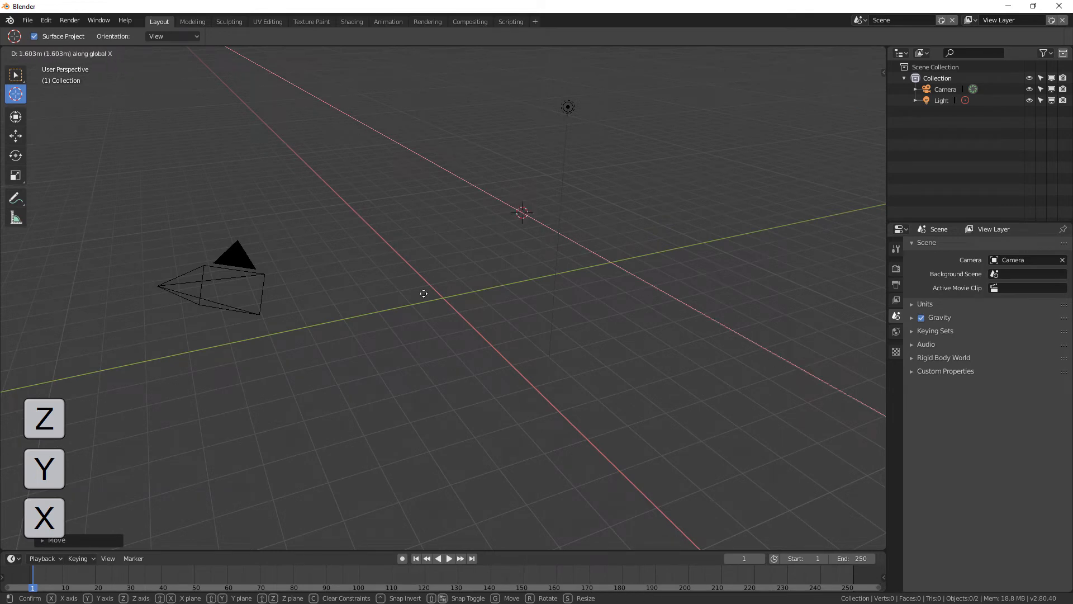
key(x)
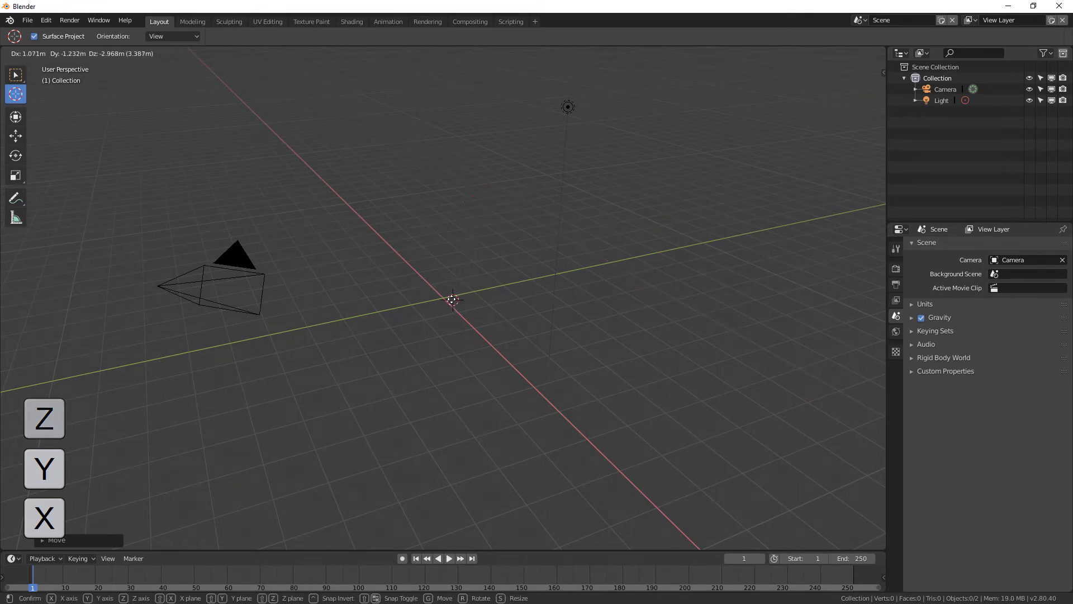
click(443, 300)
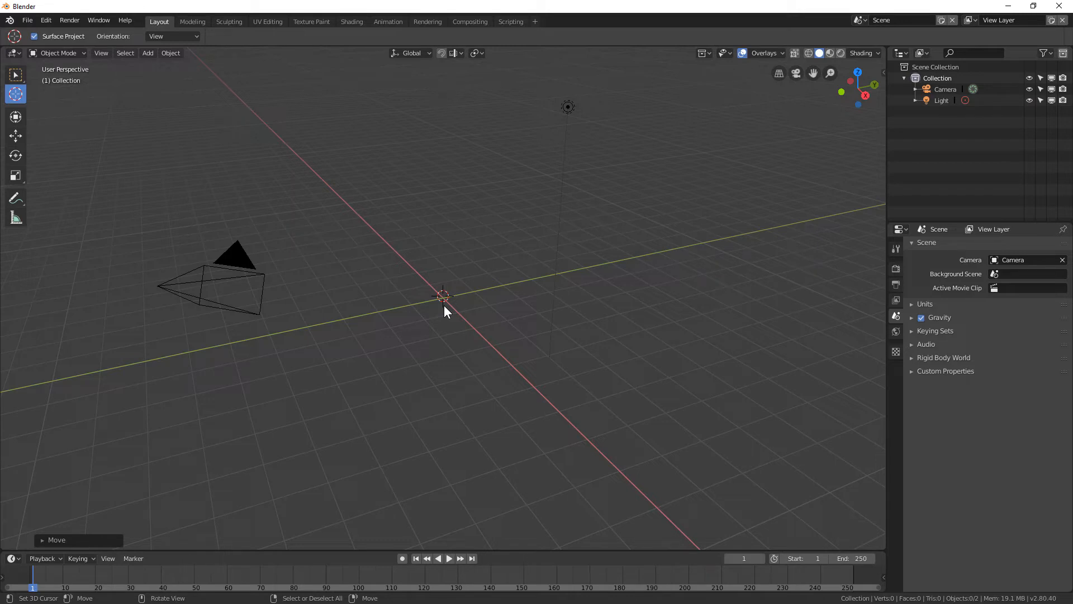
Move the 3D cursor with plane constraints that exclude the Z, X and Y axes in turn
mouse_move(444, 306)
mouse_down()
mouse_move(474, 215)
mouse_move(469, 237)
mouse_move(503, 236)
mouse_move(477, 207)
mouse_move(445, 201)
mouse_move(440, 235)
mouse_move(495, 245)
mouse_move(512, 230)
mouse_move(489, 214)
mouse_move(381, 207)
mouse_move(458, 255)
mouse_move(491, 234)
mouse_move(482, 206)
mouse_move(502, 178)
mouse_move(485, 171)
mouse_move(505, 180)
mouse_move(435, 214)
mouse_move(427, 252)
mouse_move(488, 260)
mouse_move(450, 236)
mouse_move(463, 257)
mouse_move(456, 250)
mouse_move(443, 301)
mouse_up()
key(shift+z)
key(shift+x)
key(shift+y)
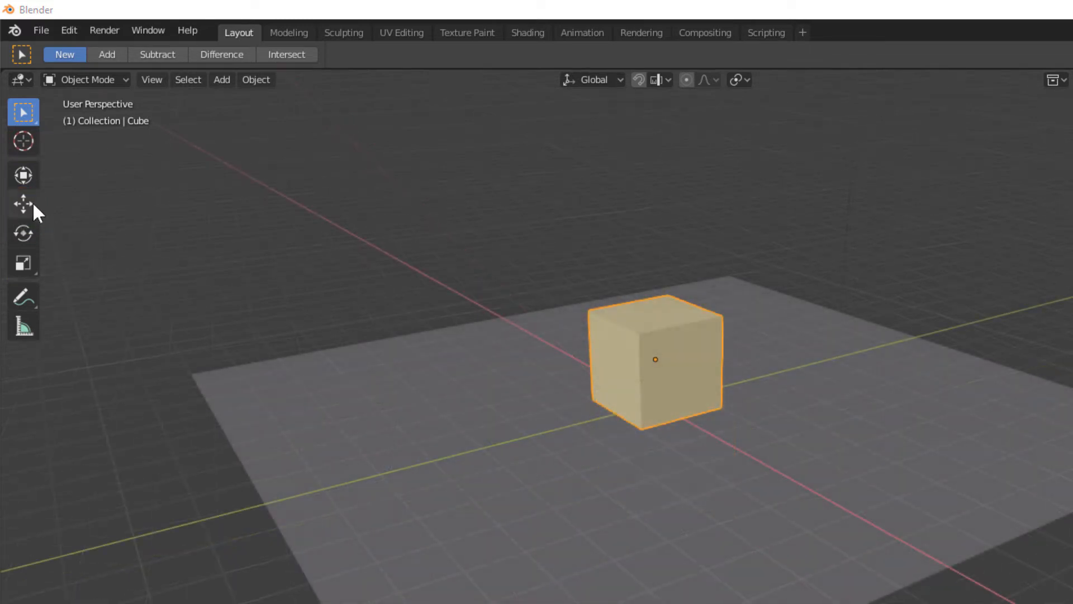
Switch to the Move tool, back to Select Box, then to Move again through the tool popup
click(24, 204)
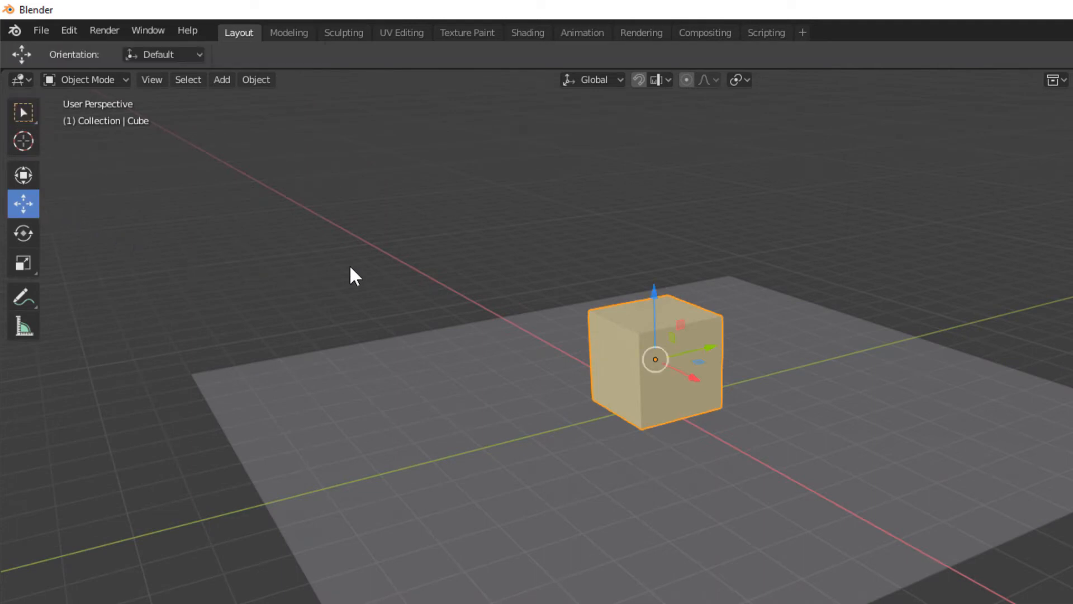
key(w)
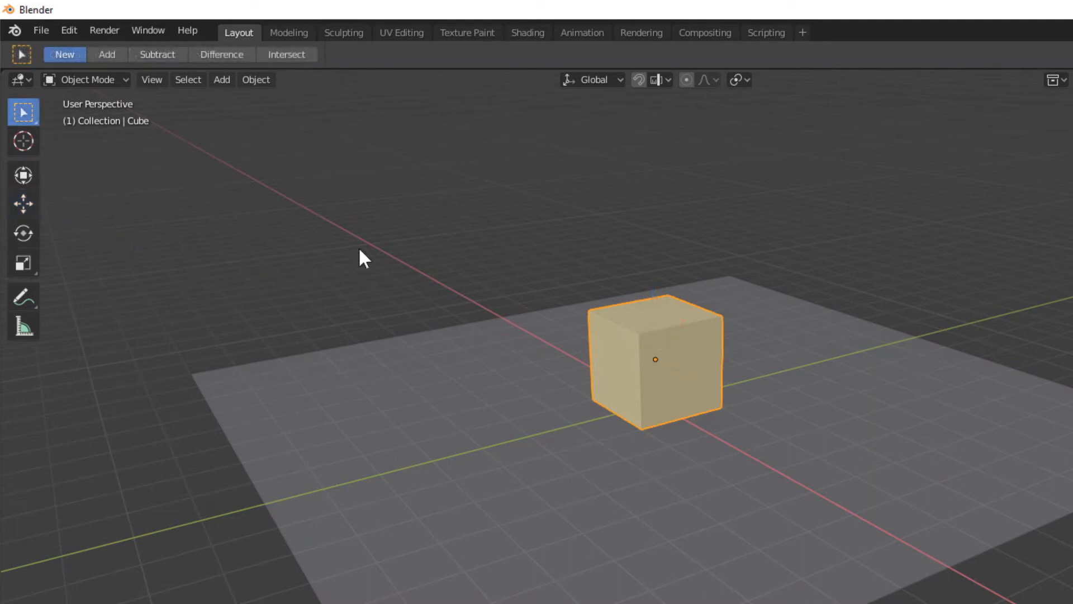
key(shift+space)
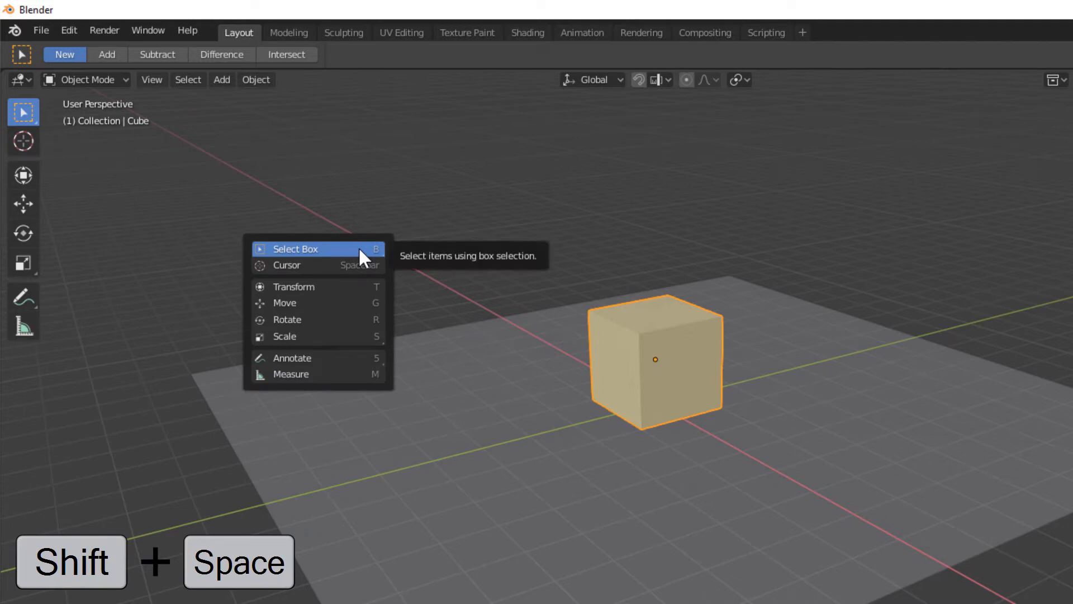
key(g)
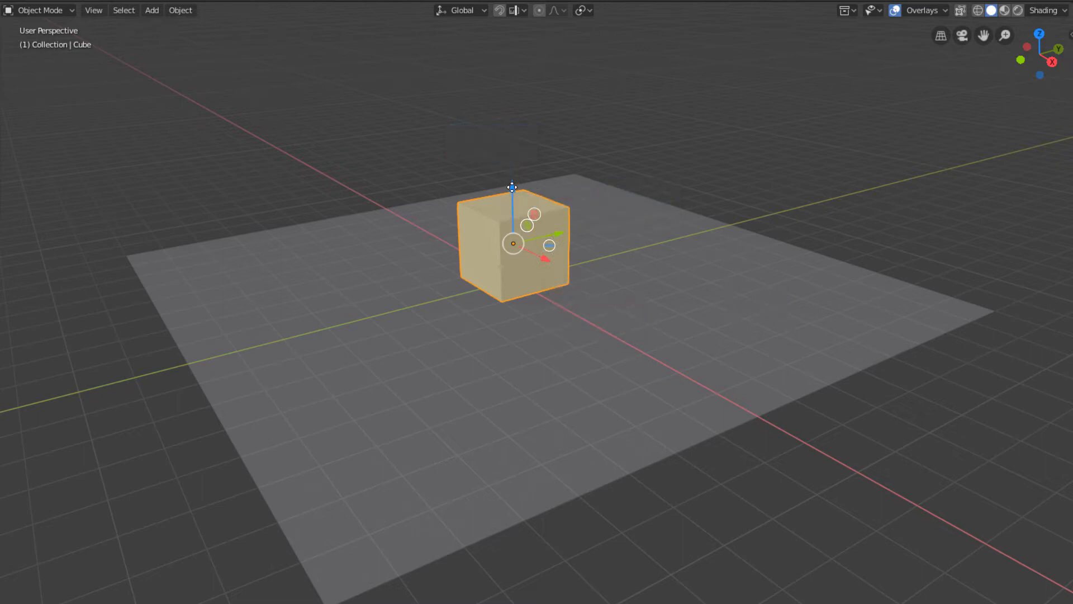
Move the cube upward along Z with the gizmo, then undo the move
drag(512, 187, 491, 74)
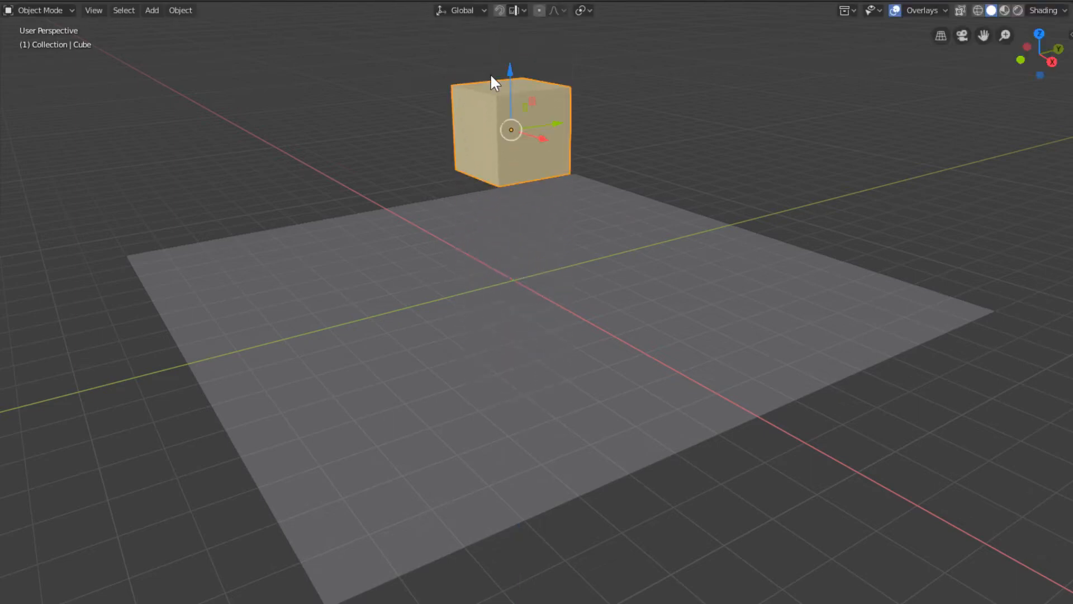
key(ctrl+z)
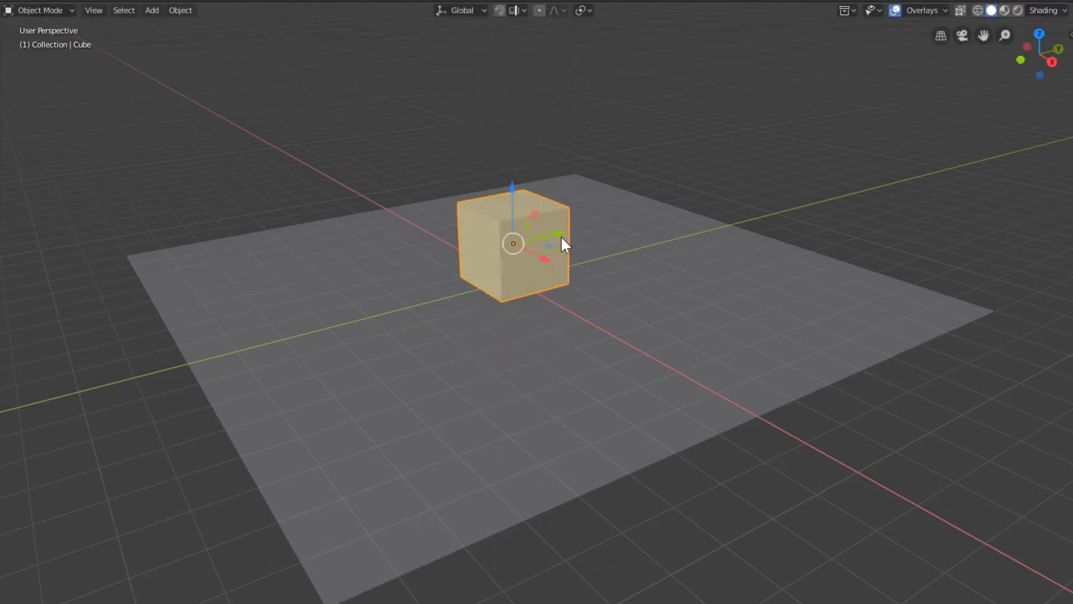
Try moving the cube with the gizmo and with Grab, cancelling each move
drag(559, 231, 431, 345)
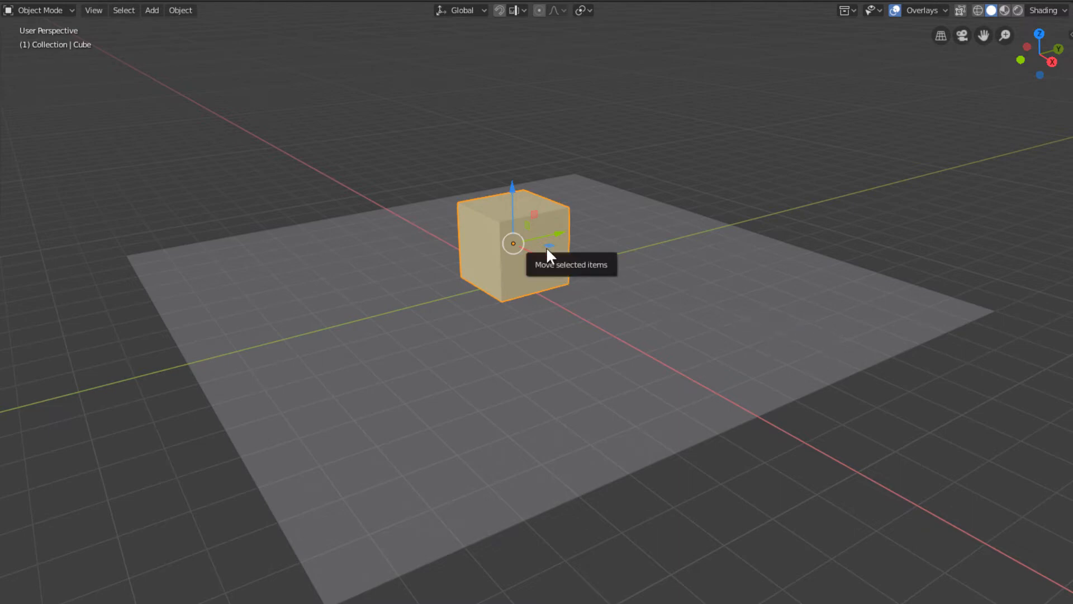
mouse_move(546, 253)
mouse_down()
mouse_move(576, 252)
mouse_move(422, 291)
mouse_move(648, 253)
mouse_move(436, 331)
mouse_move(681, 224)
mouse_move(472, 355)
mouse_move(648, 243)
mouse_move(492, 319)
mouse_move(566, 252)
mouse_up()
key(g)
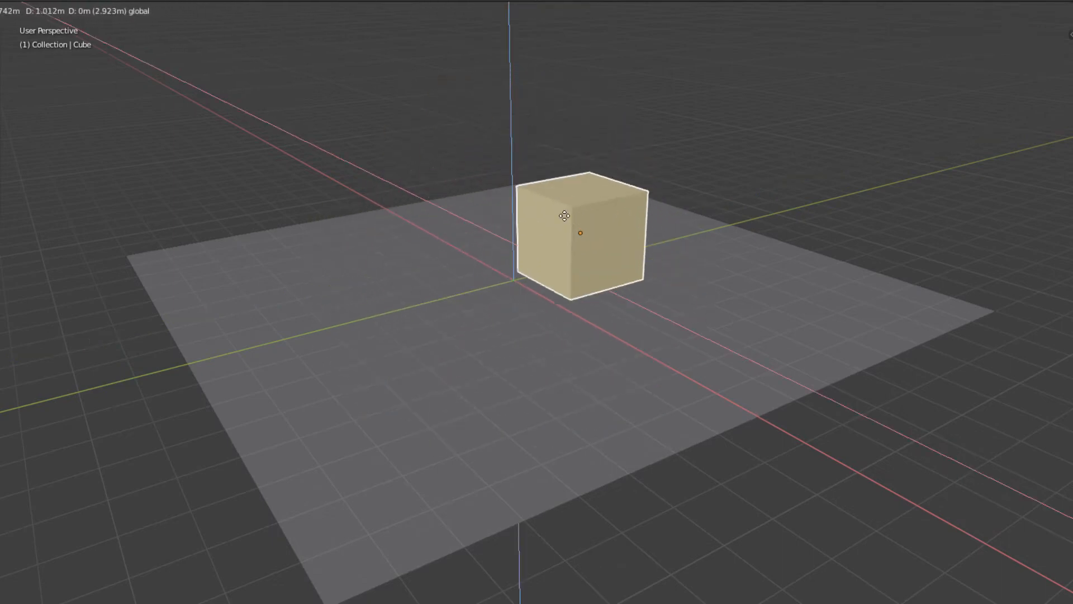
right_click(614, 193)
key(g)
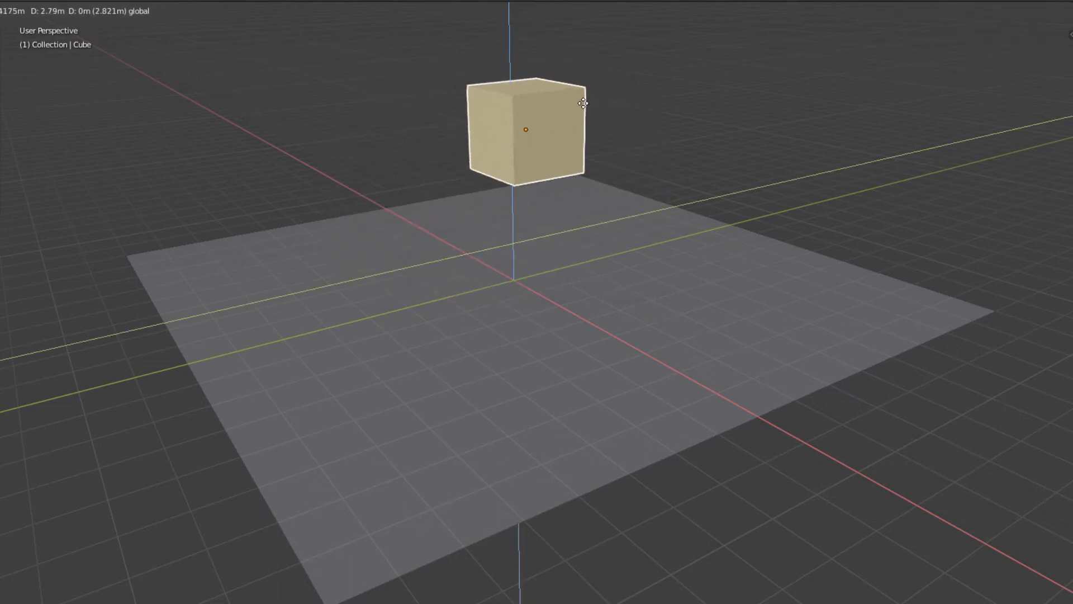
right_click(599, 119)
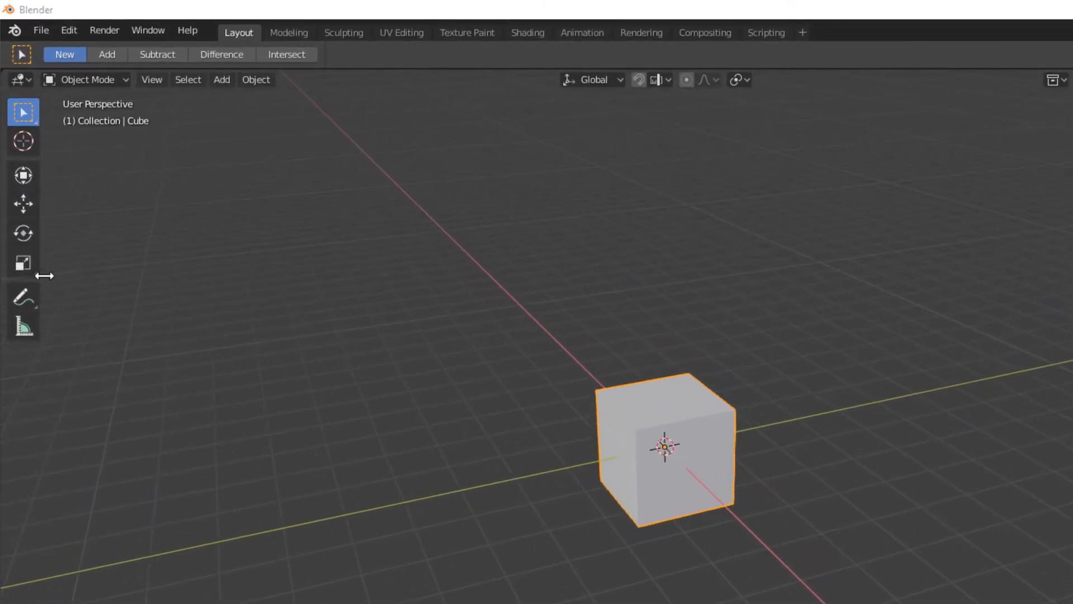
Switch between the Scale and Select Box tools, ending with Scale, and open its Scale and Scale Cage variants
click(24, 263)
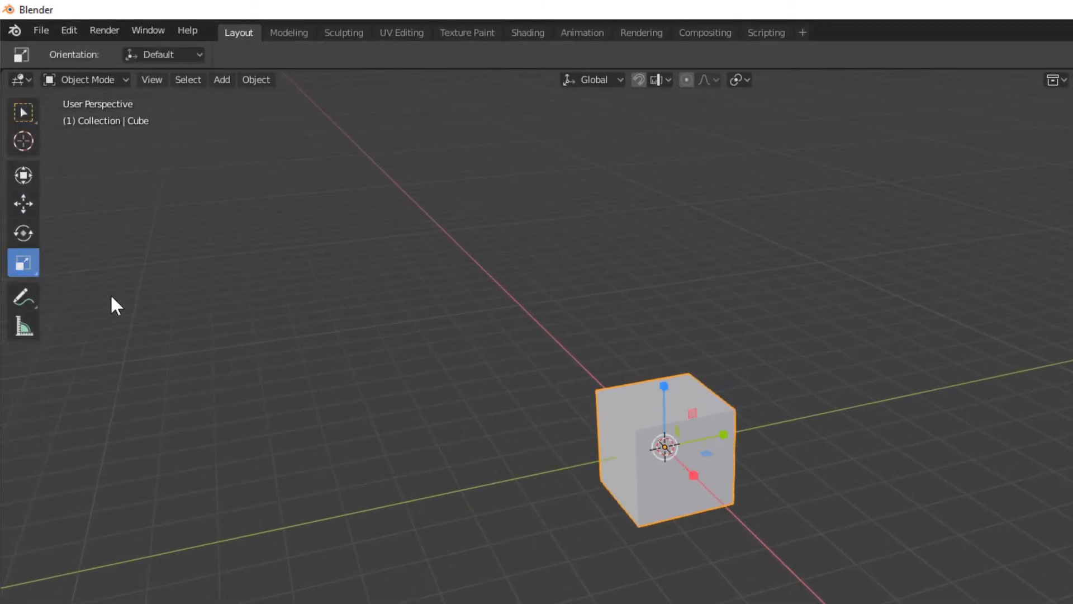
key(w)
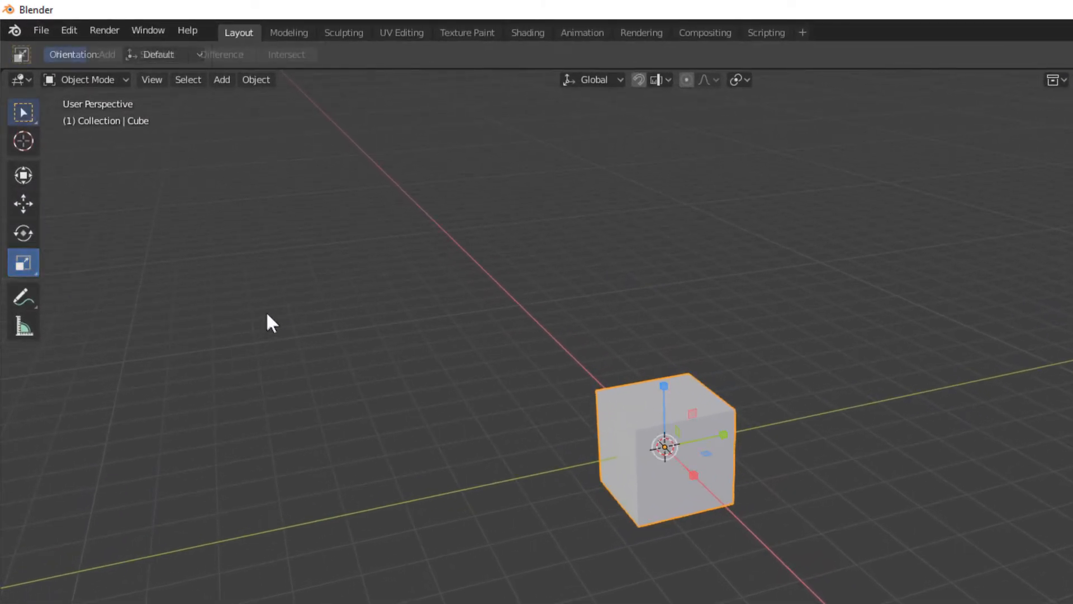
key(shift+space)
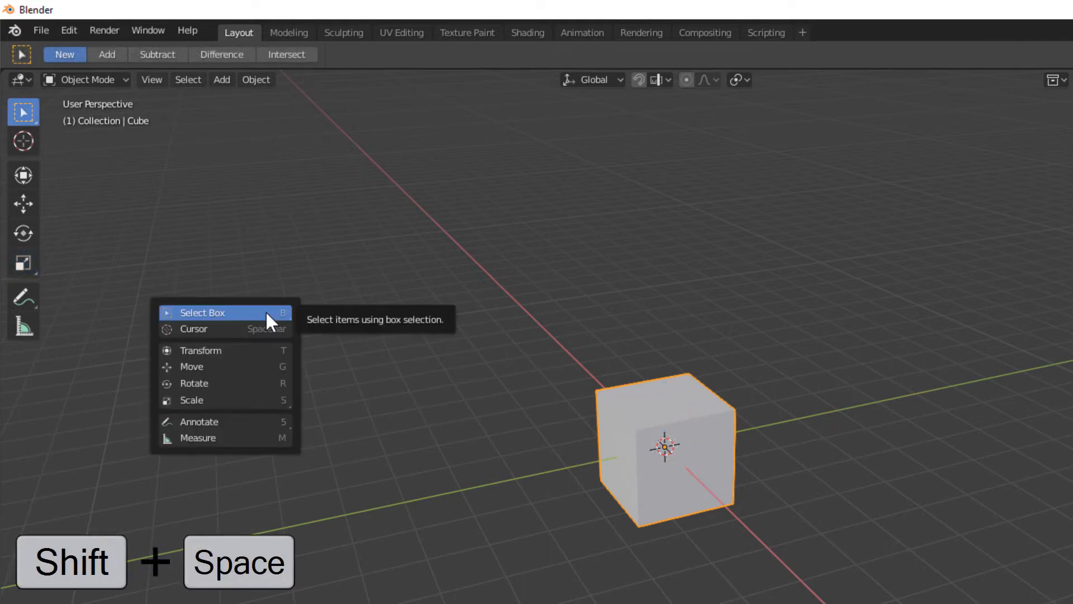
key(s)
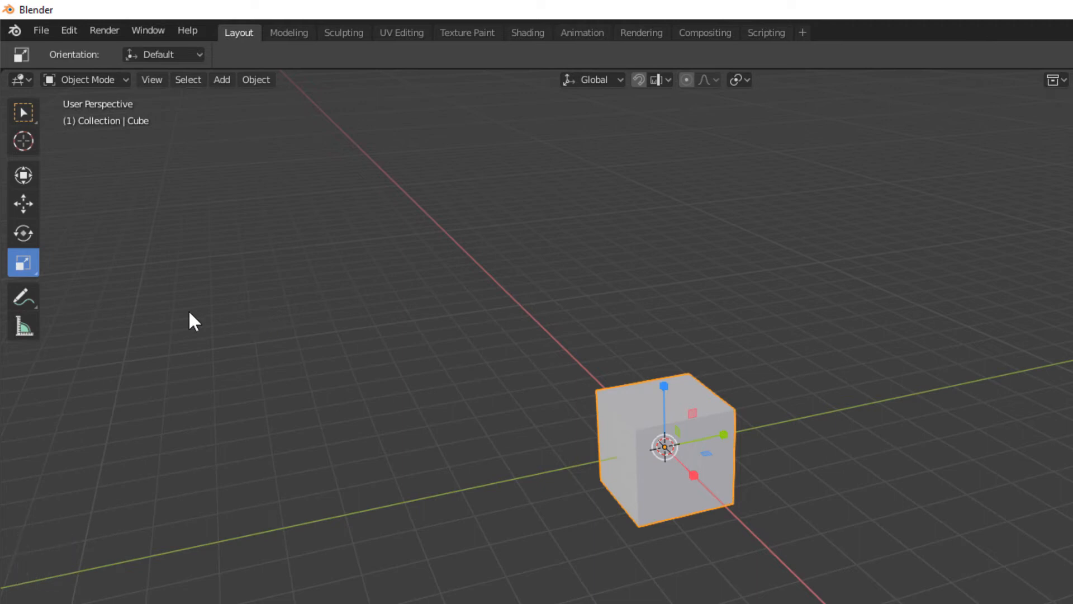
click(23, 263)
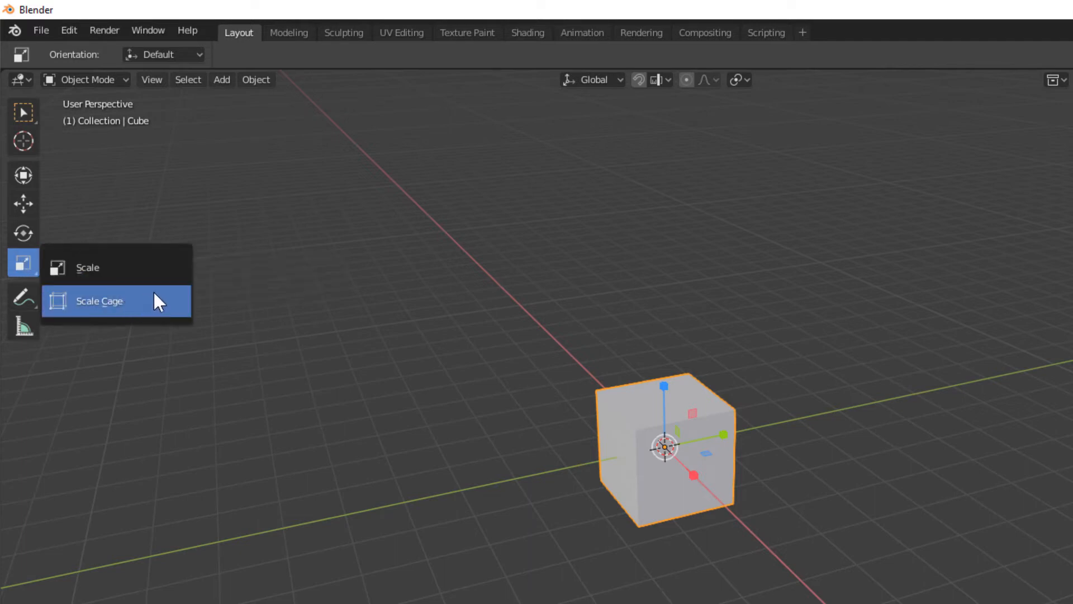
click(180, 277)
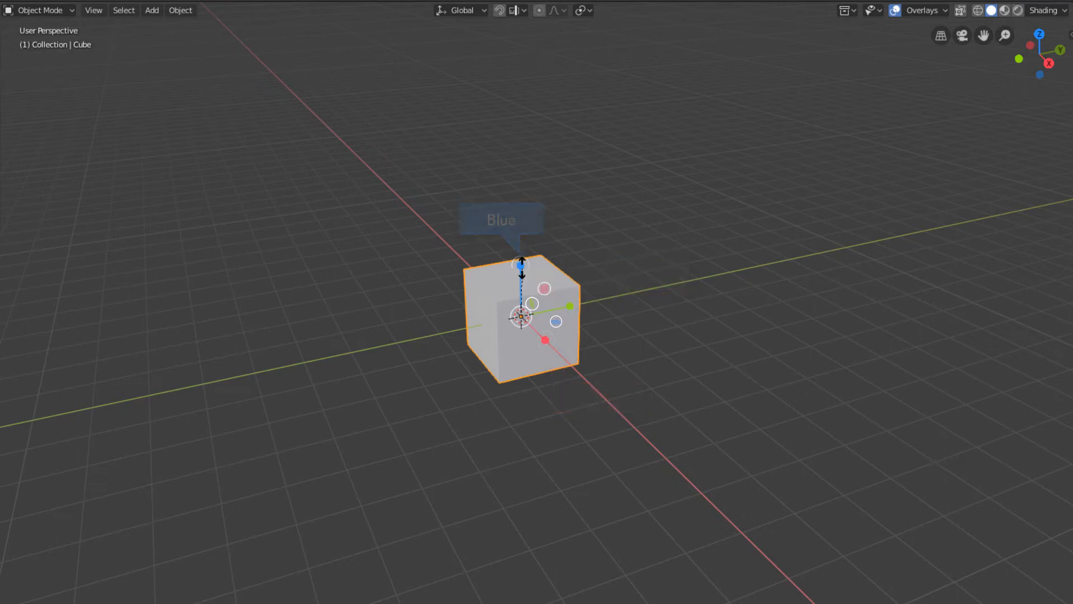
Scale the cube along Z, along Y and uniformly, cancelling or undoing each scale
drag(521, 266, 519, 68)
key(Escape)
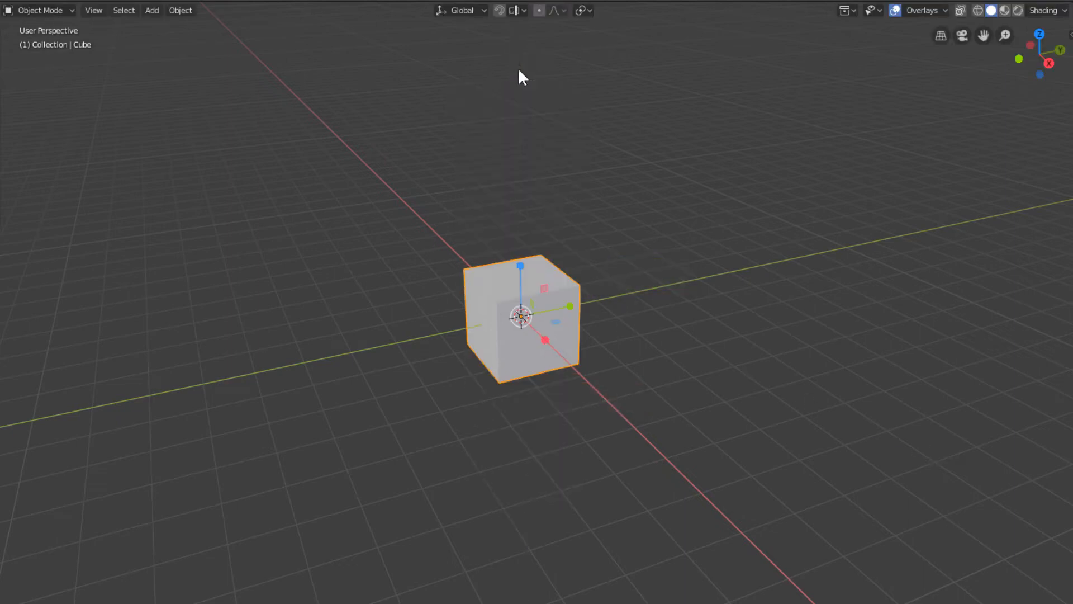
drag(571, 306, 870, 289)
key(Escape)
key(s)
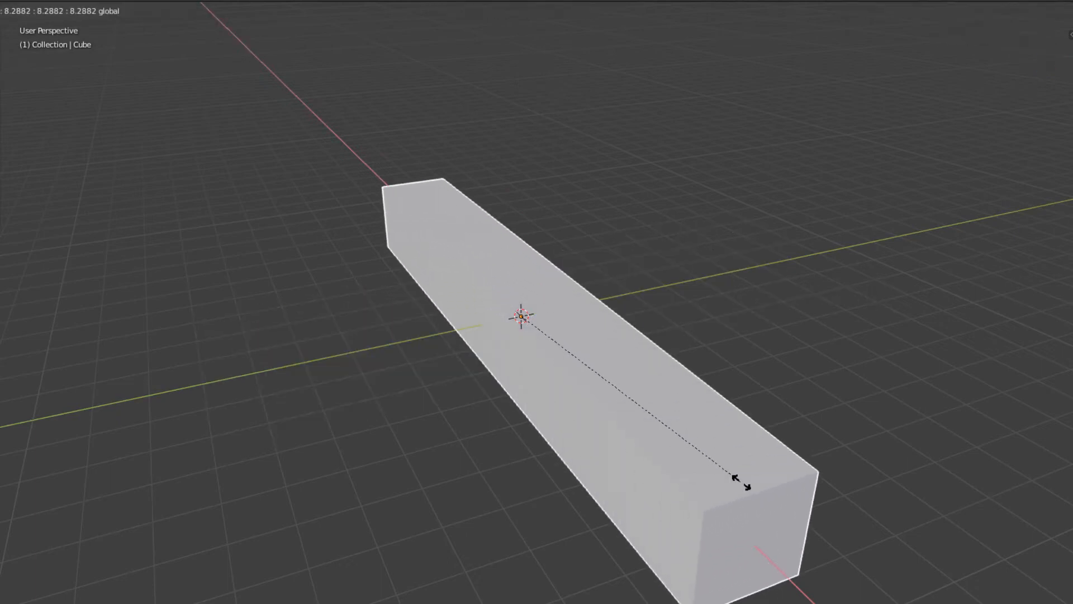
key(Escape)
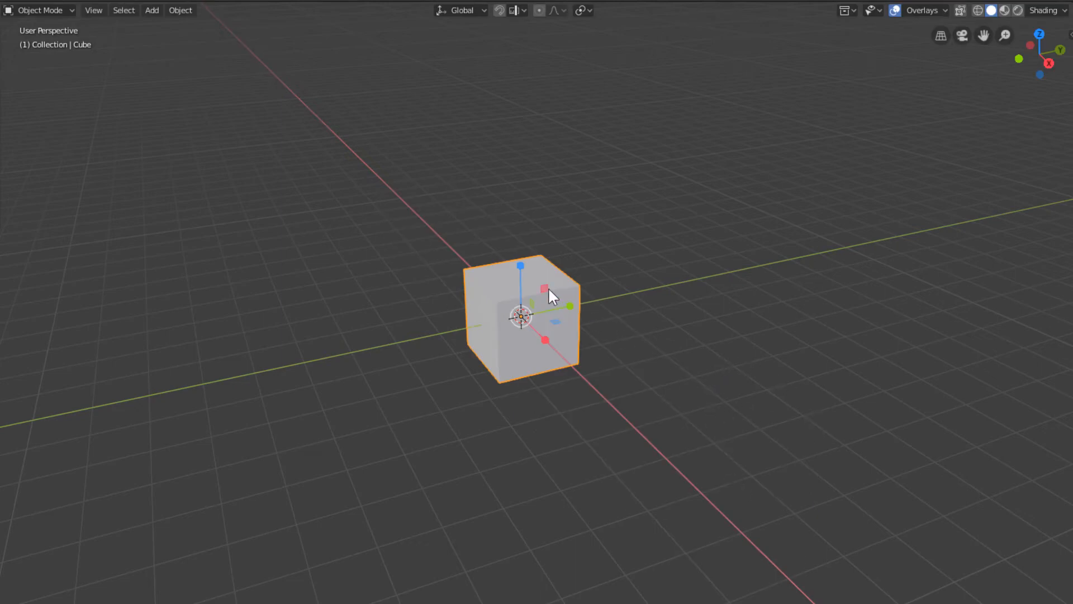
key(s)
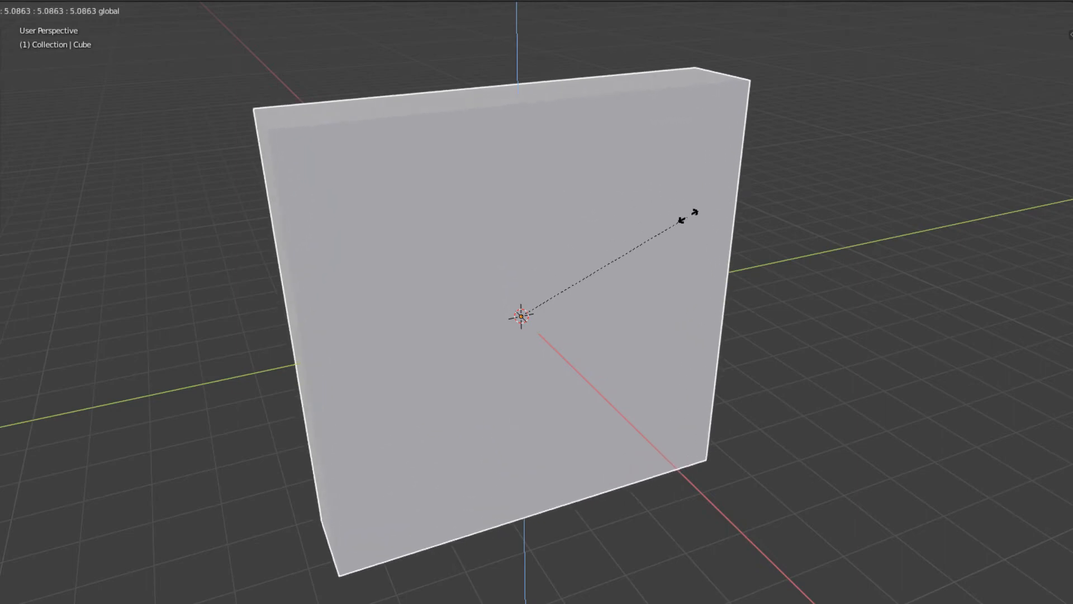
click(722, 194)
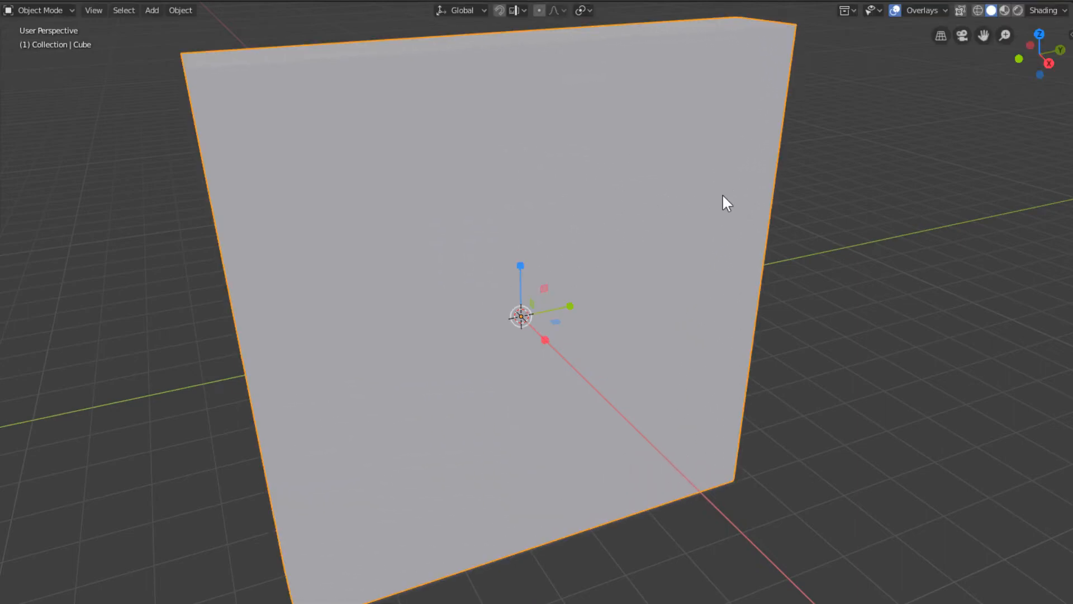
key(ctrl+z)
middle_drag(750, 229, 642, 240)
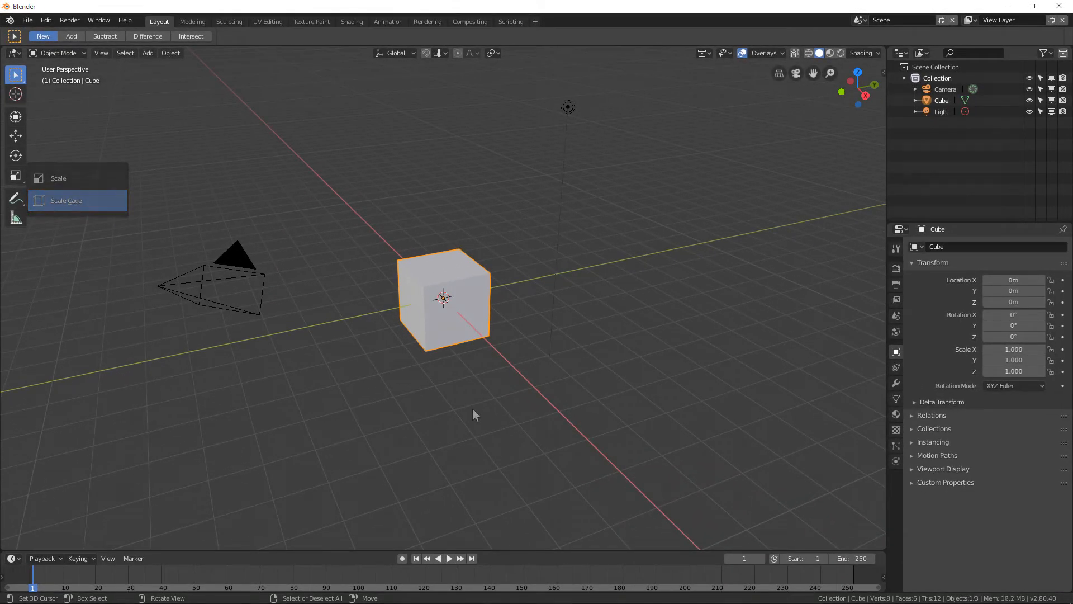
Delete the camera and the light from the scene
click(236, 262)
key(Delete)
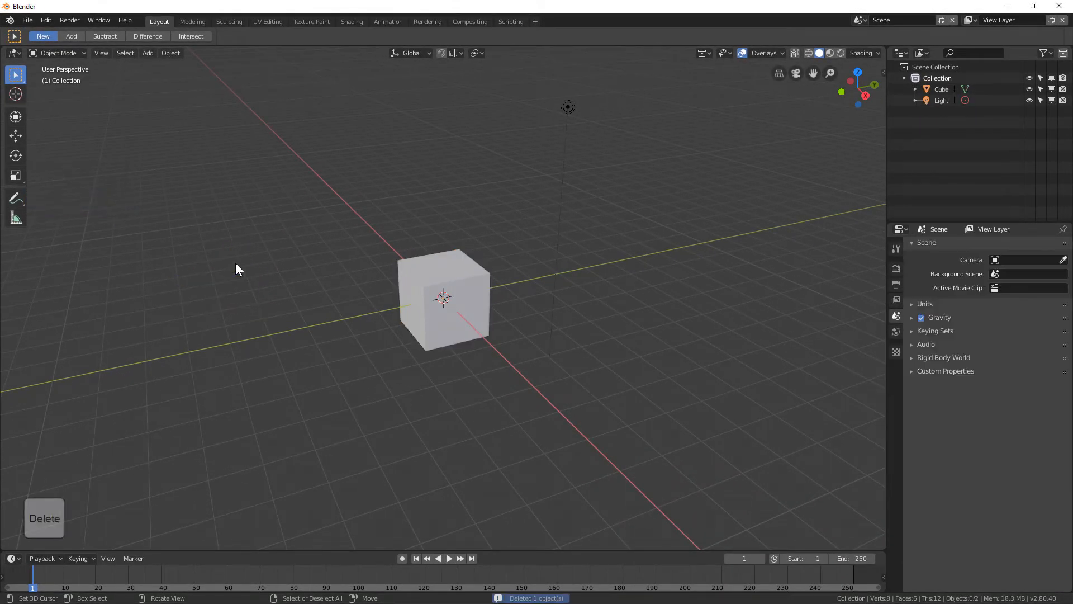
click(562, 109)
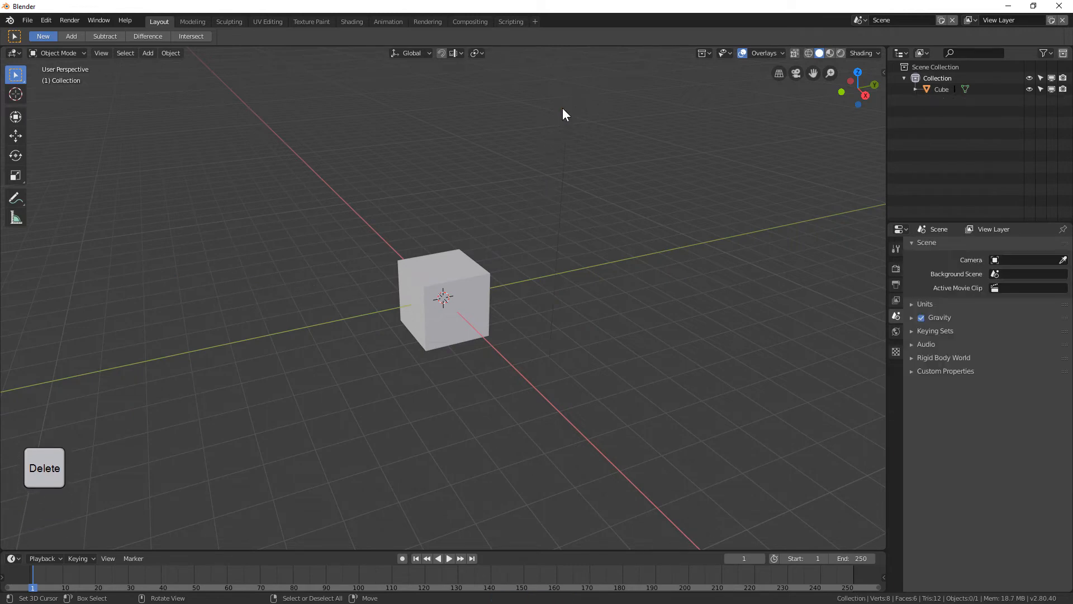
key(Delete)
Select the cube and duplicate it several times, placing the copies around it on the grid
click(450, 304)
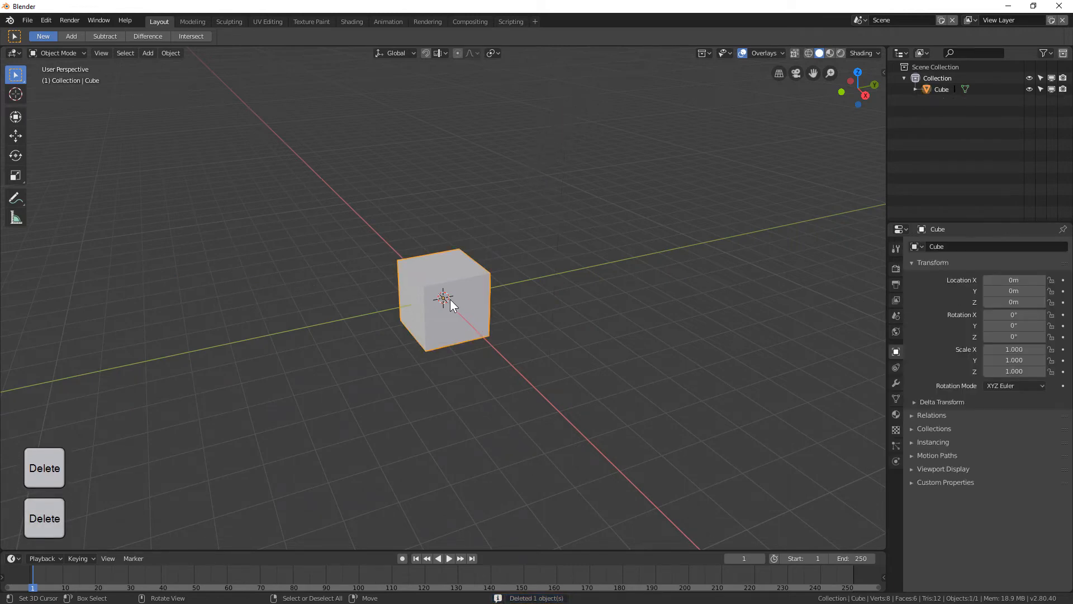
key(shift+d)
click(371, 241)
key(shift+d)
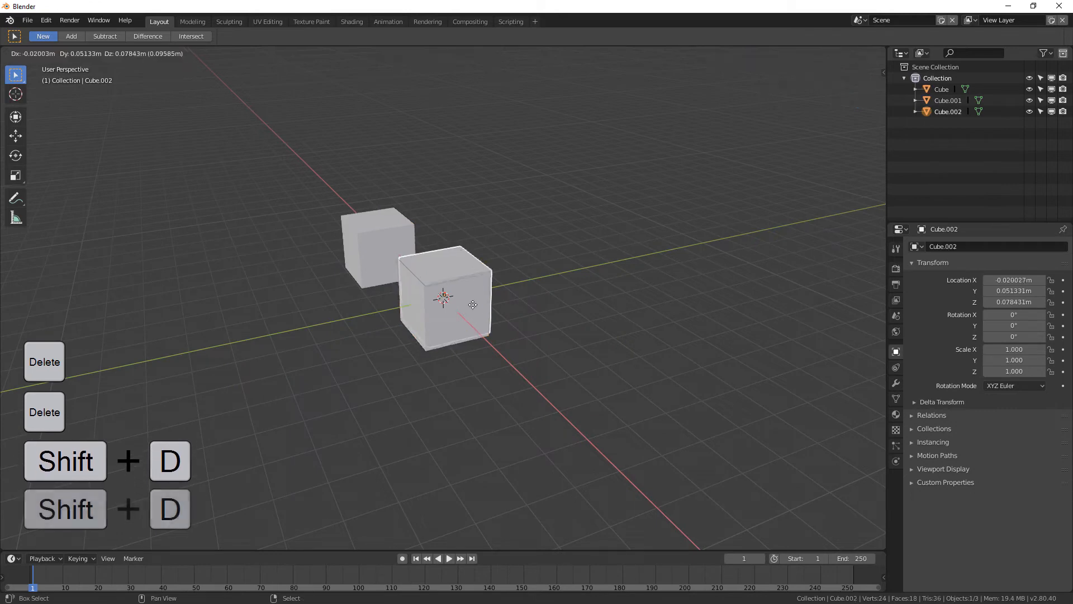
click(520, 263)
shift+click(435, 274)
key(shift+d)
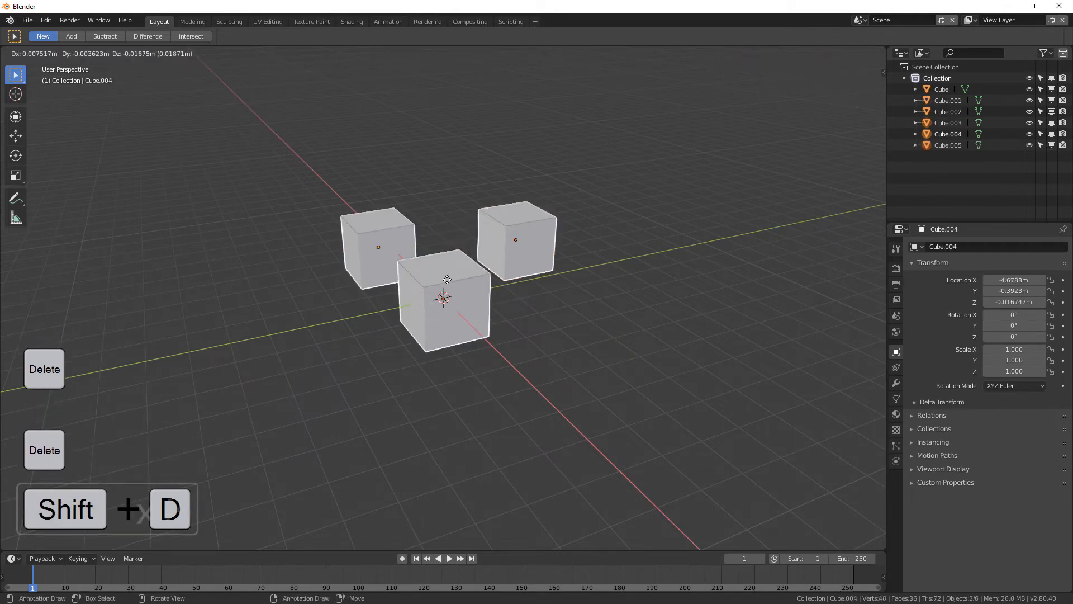
click(425, 332)
shift+click(423, 323)
shift+click(393, 260)
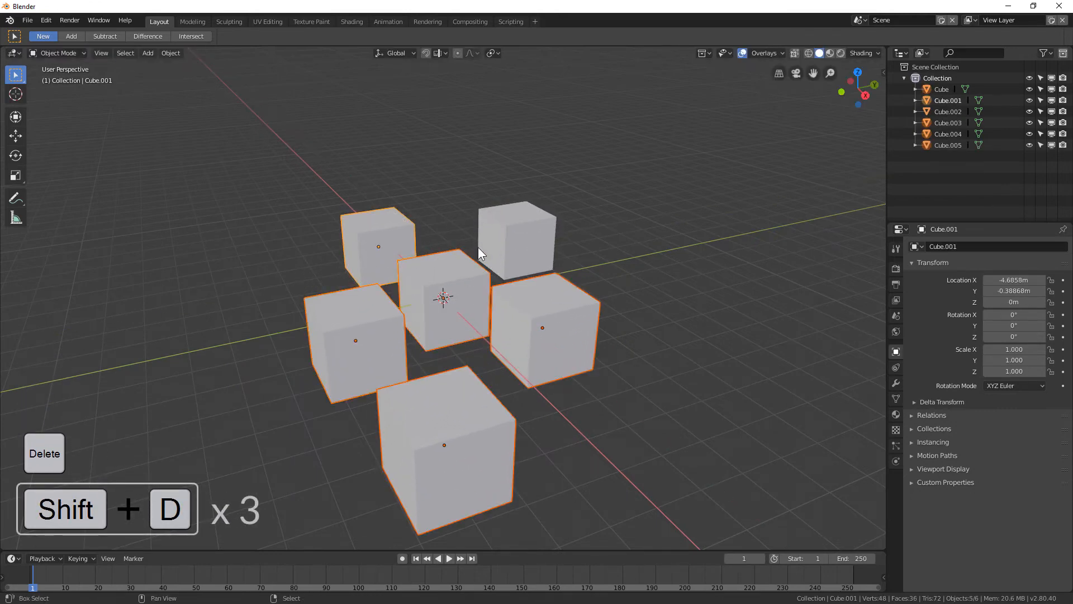
Duplicate the selected cubes and move the copies straight up along the Z axis
shift+click(499, 256)
key(shift+d)
key(z)
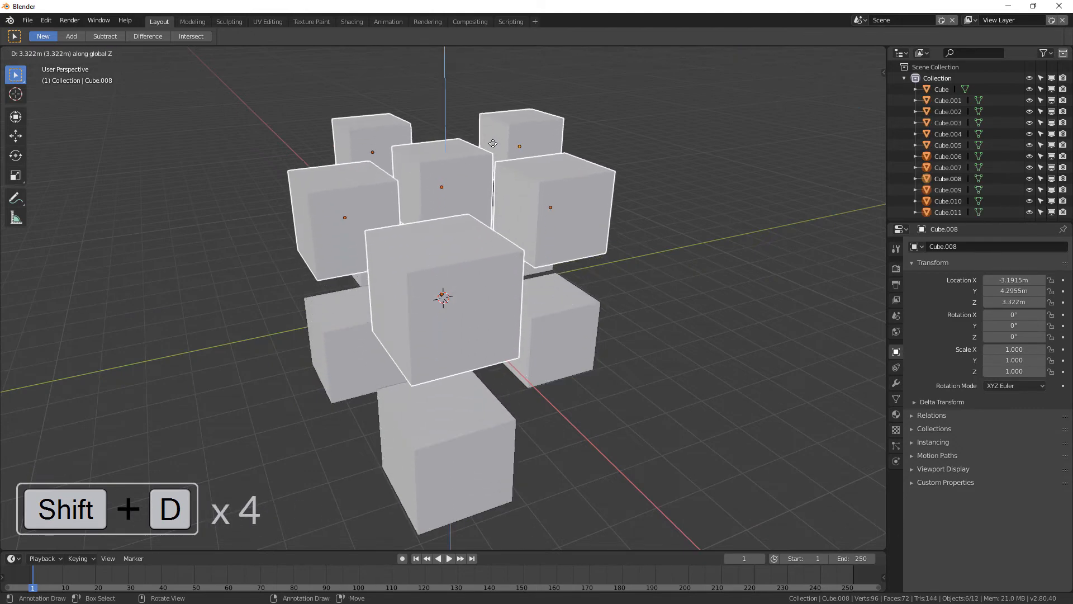
click(494, 131)
middle_drag(364, 268, 500, 275)
Select the original cube and switch to the Scale Cage tool
click(467, 296)
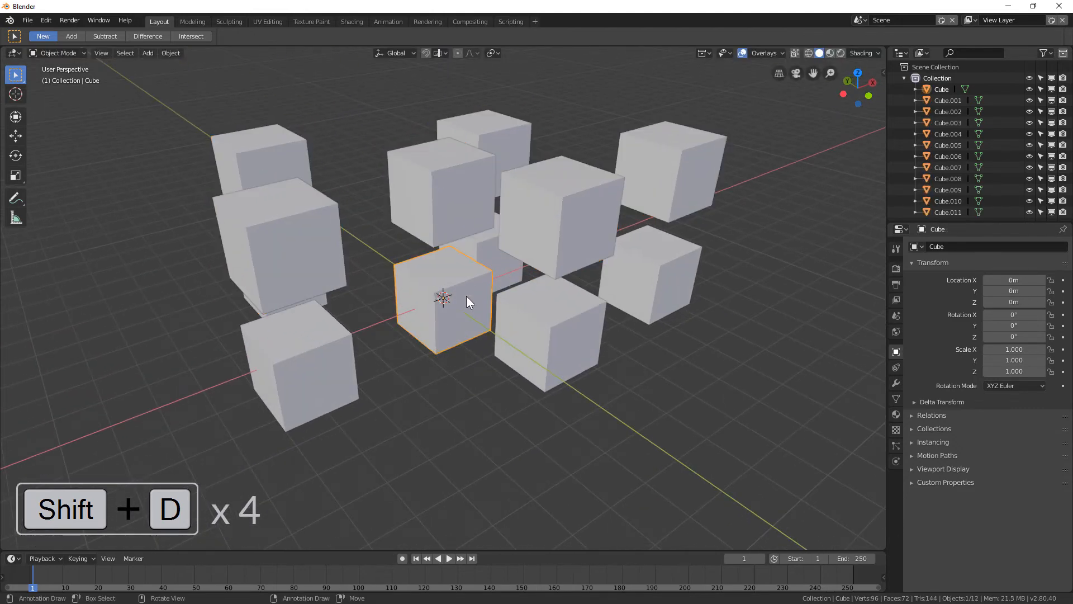
scroll(495, 327, up, 1)
scroll(501, 381, down, 3)
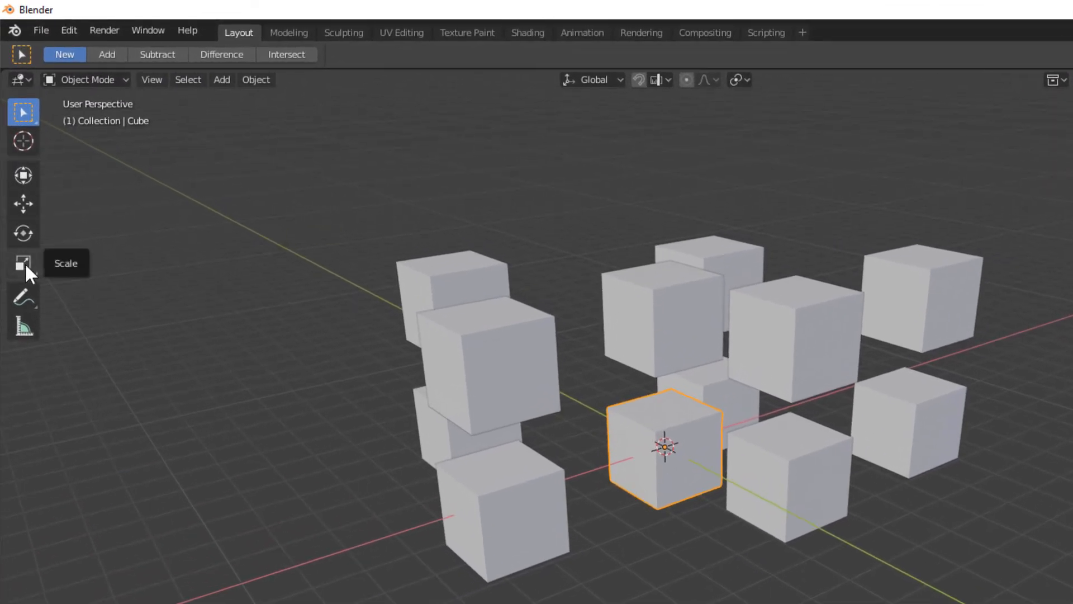
drag(24, 264, 86, 277)
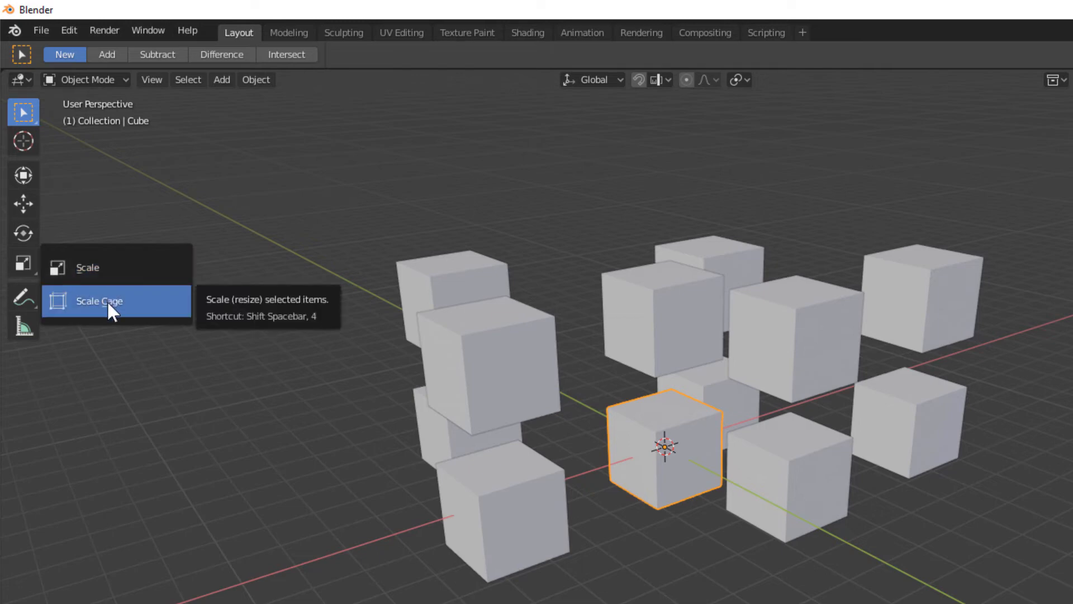
click(106, 300)
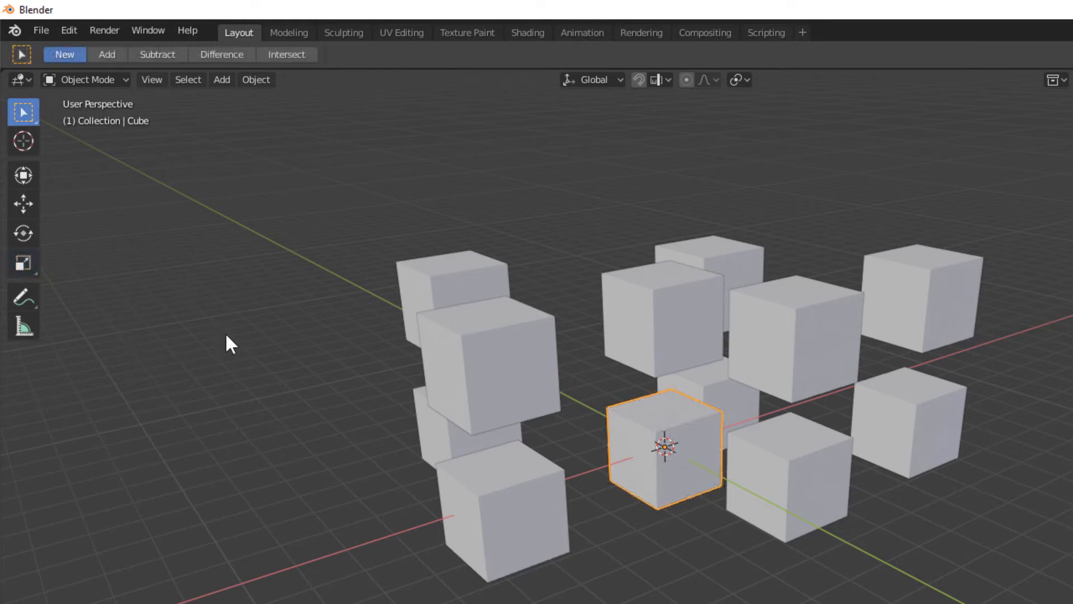
Select all cubes so the Scale Cage surrounds the whole group
key(shift+space)
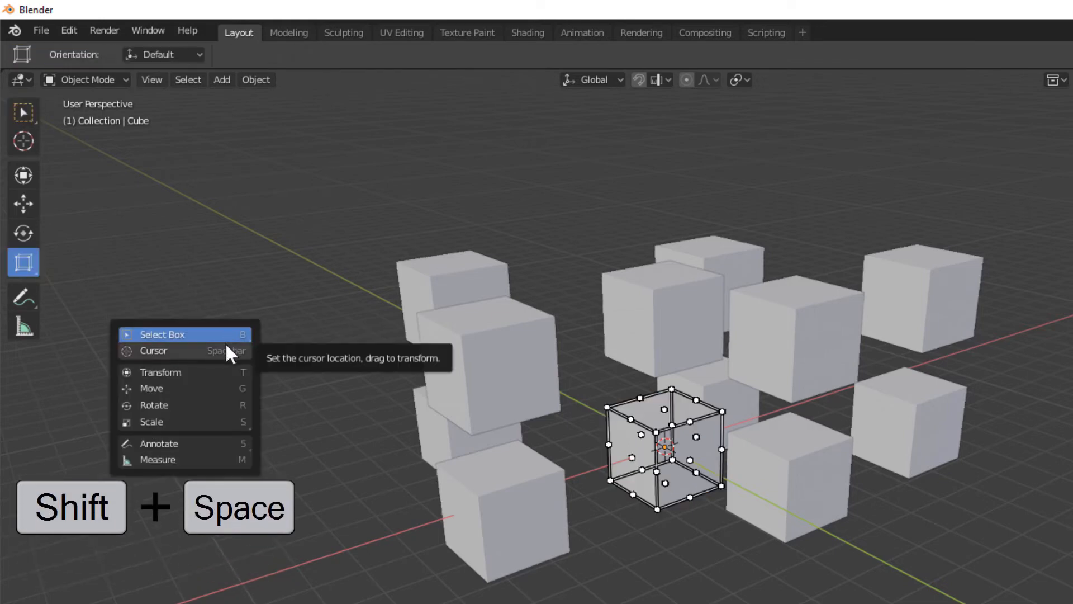
key(KP_4)
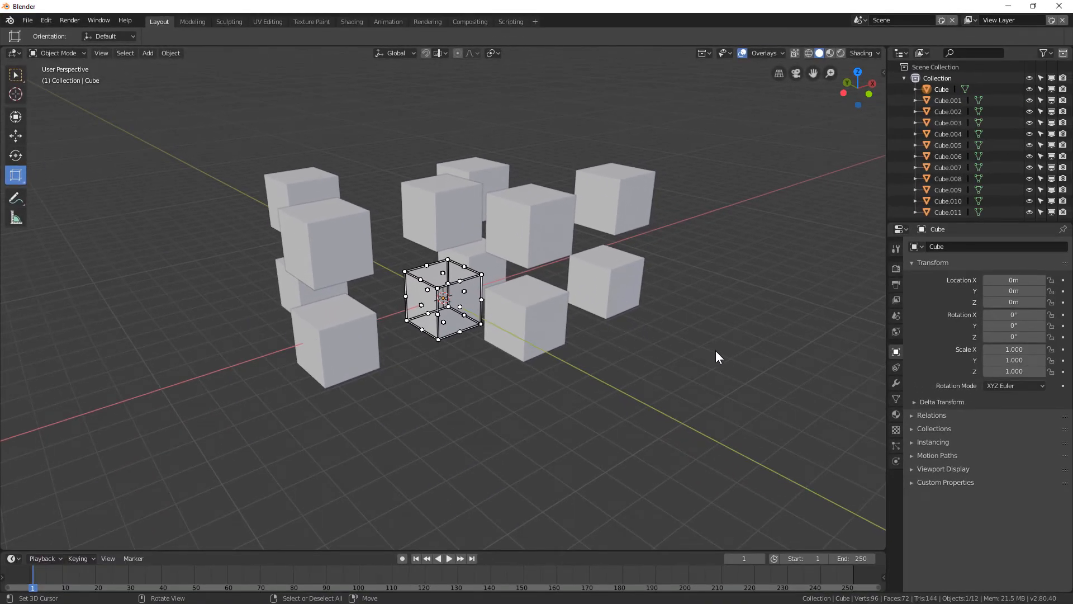
key(a)
middle_drag(677, 357, 696, 369)
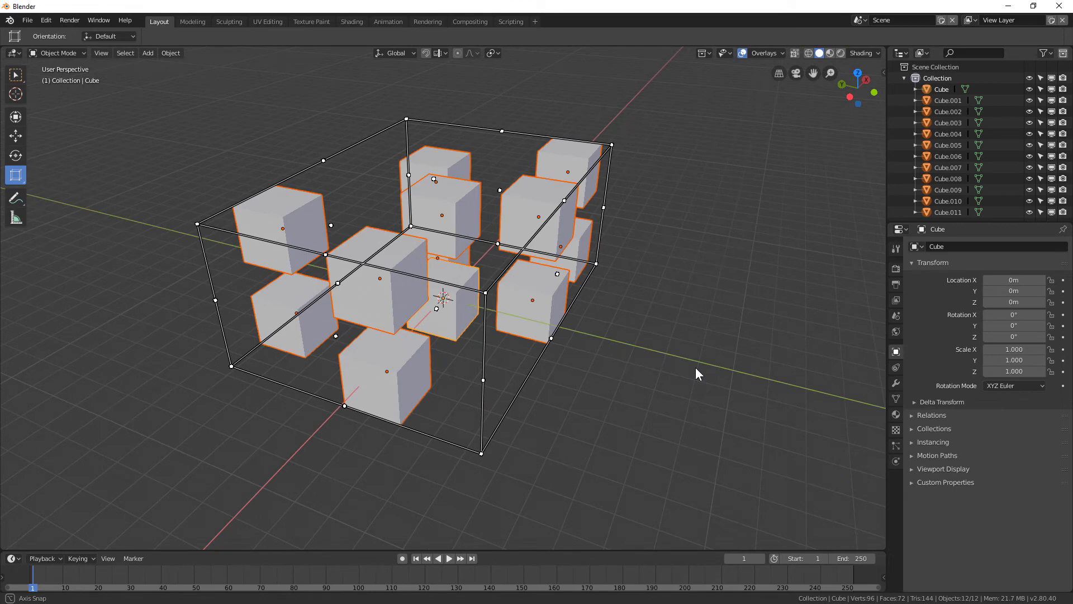
middle_drag(696, 368, 696, 367)
Scale all cubes along the Y axis, then undo the scale
key(s)
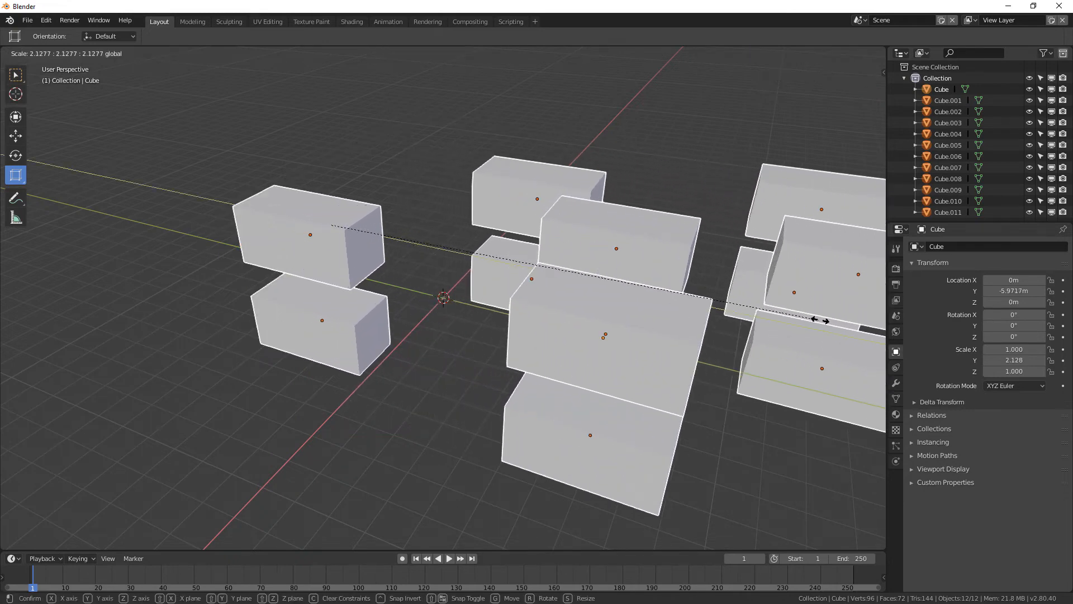
key(y)
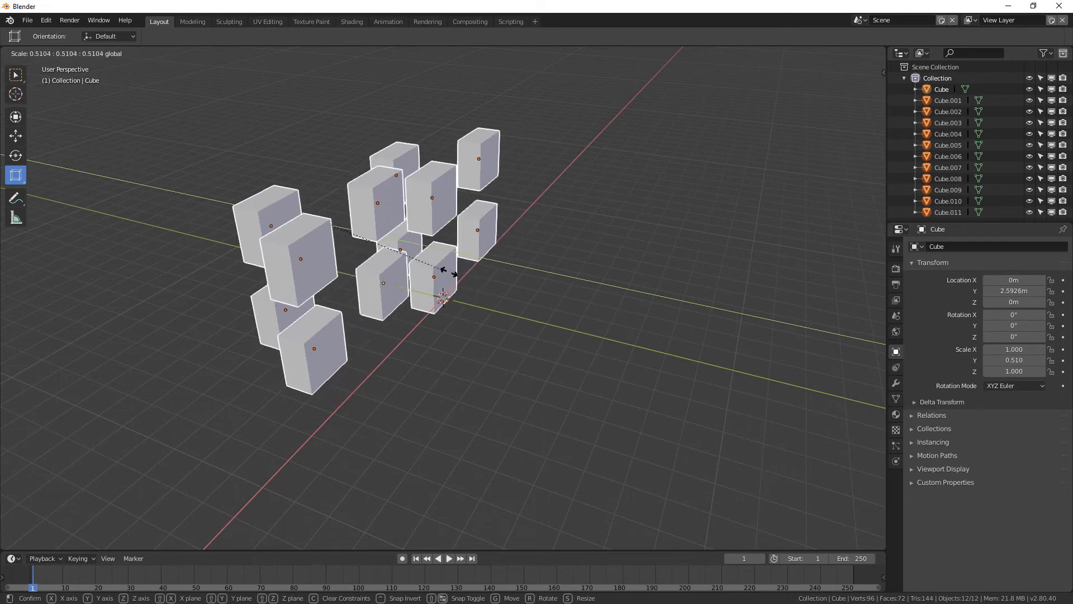
click(559, 276)
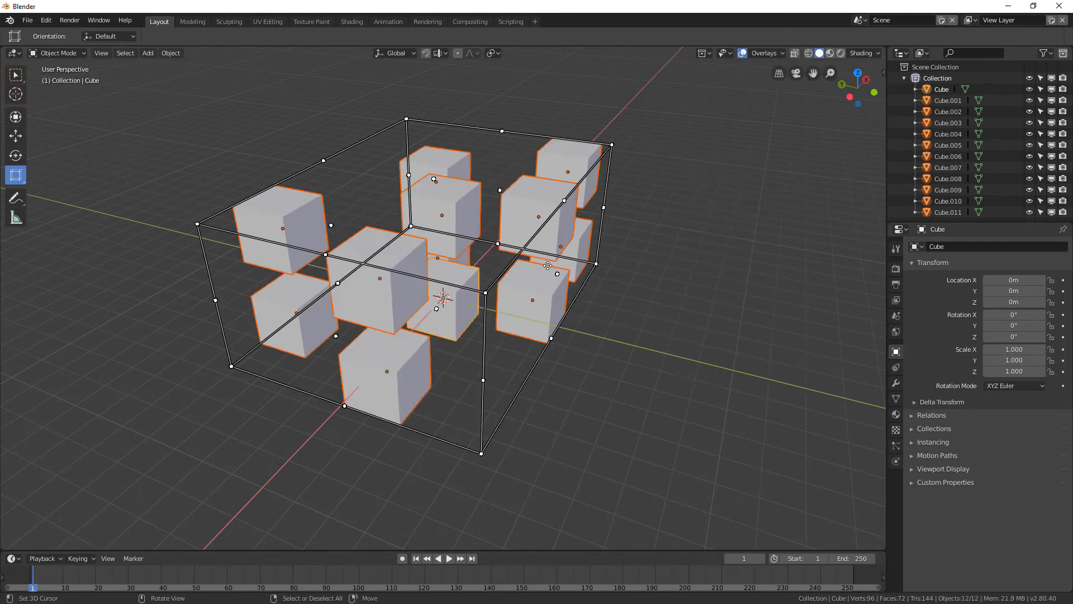
key(ctrl+z)
key(s)
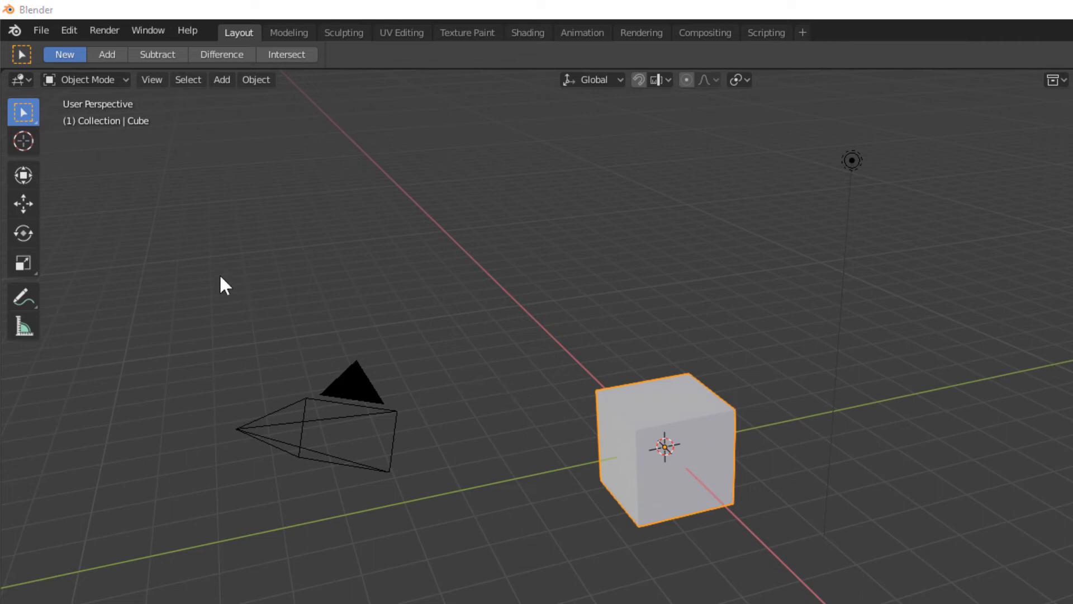
Activate the Rotate tool for the cube
click(26, 227)
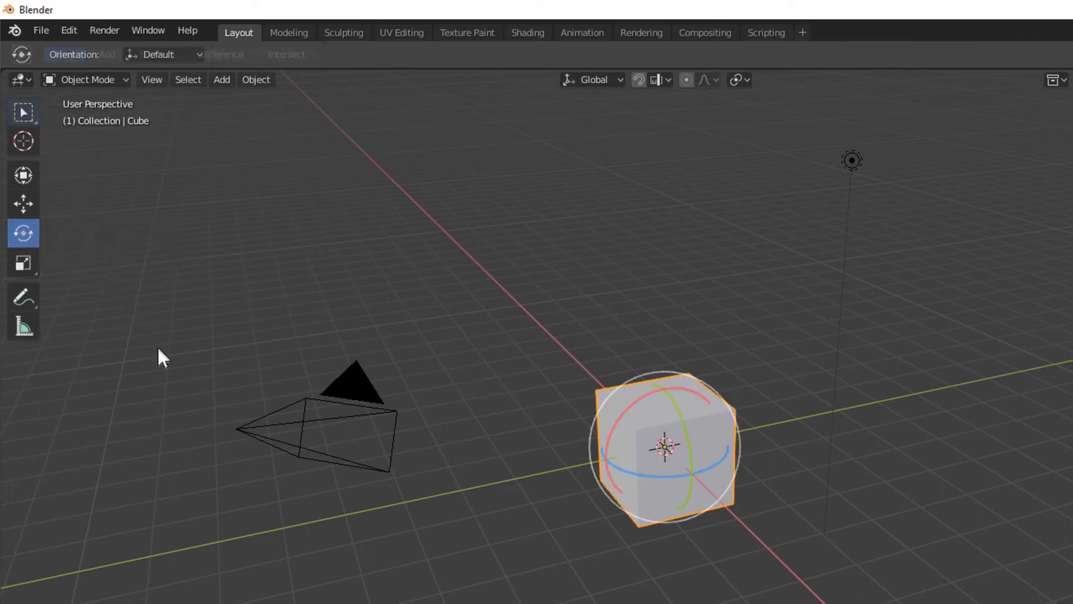
key(w)
key(shift+space)
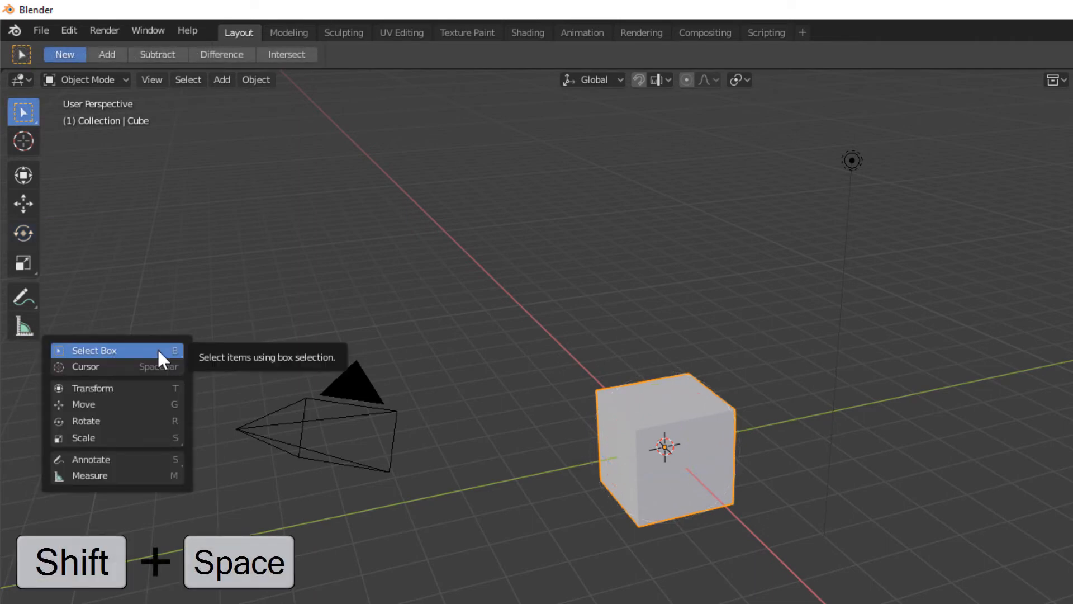
key(r)
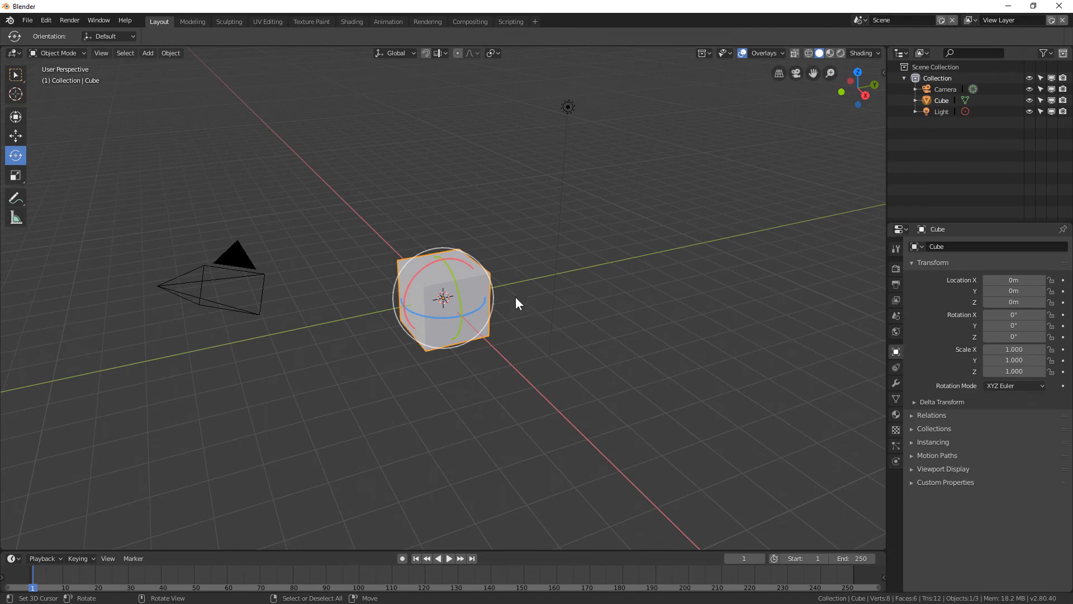
Rotate the cube freely and around gizmo rings, cancelling each rotation
drag(448, 259, 486, 359)
drag(478, 308, 533, 327)
right_click(534, 326)
drag(469, 281, 723, 317)
right_click(722, 316)
drag(436, 270, 542, 377)
right_click(543, 380)
ctrl+drag(449, 263, 364, 311)
key(Escape)
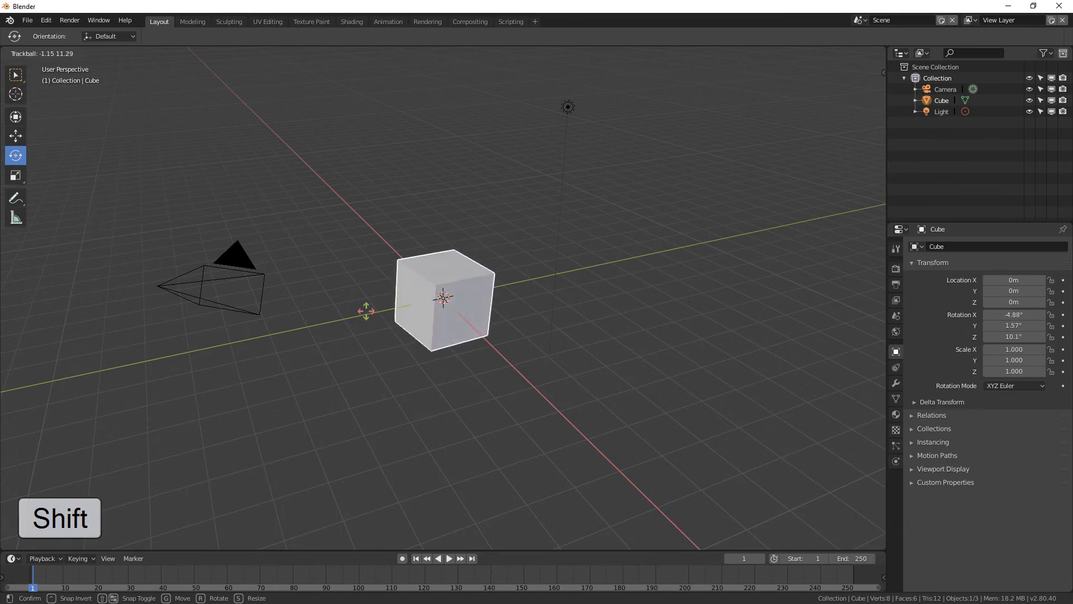
key(Escape)
drag(462, 290, 460, 264)
right_click(460, 264)
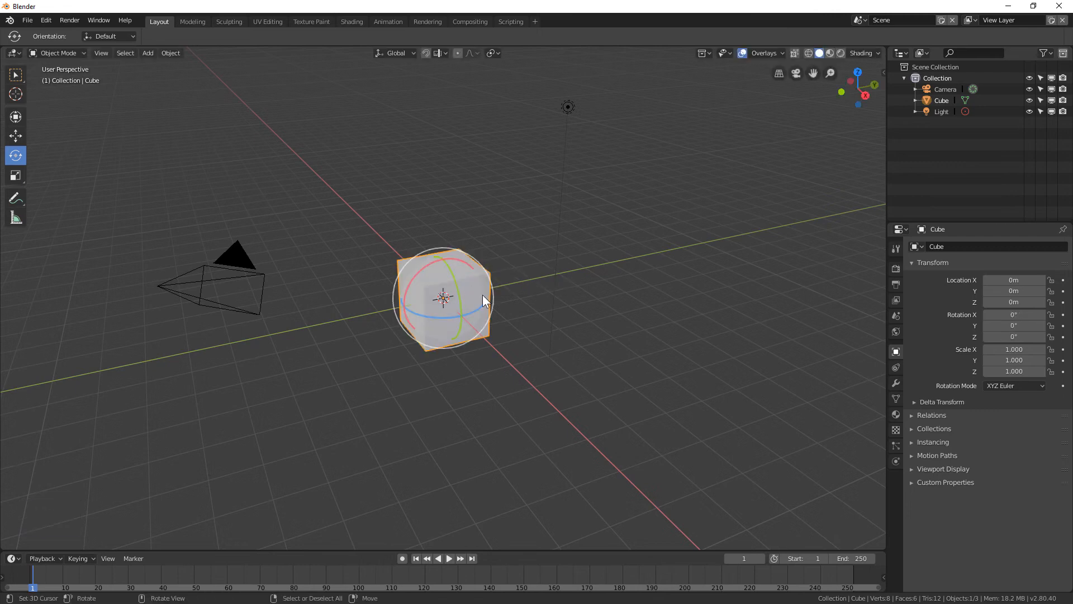
Switch to the Transform tool
key(w)
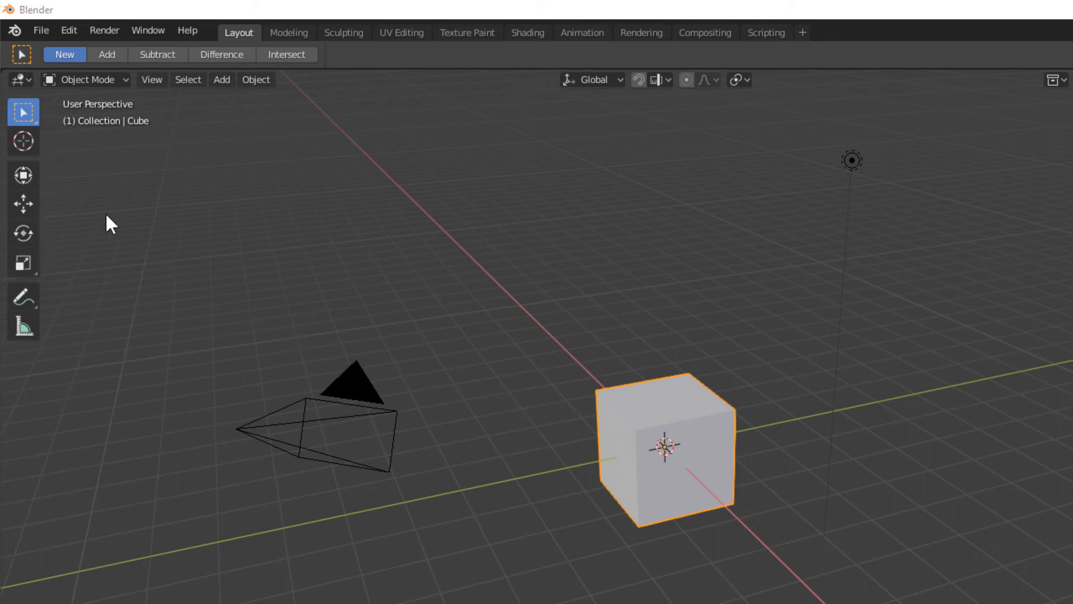
click(34, 177)
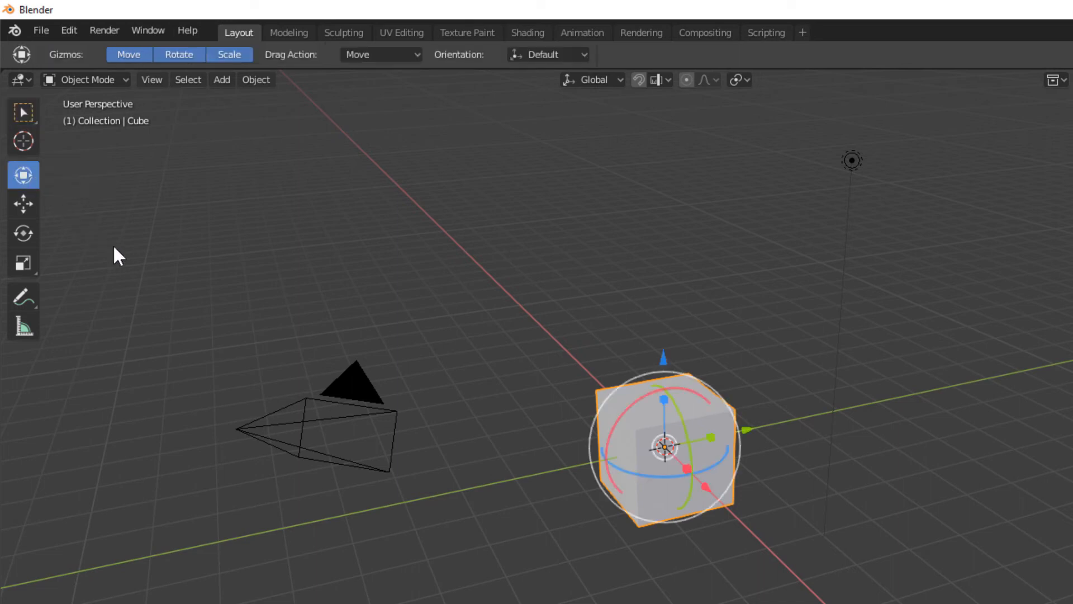
key(w)
key(shift+space)
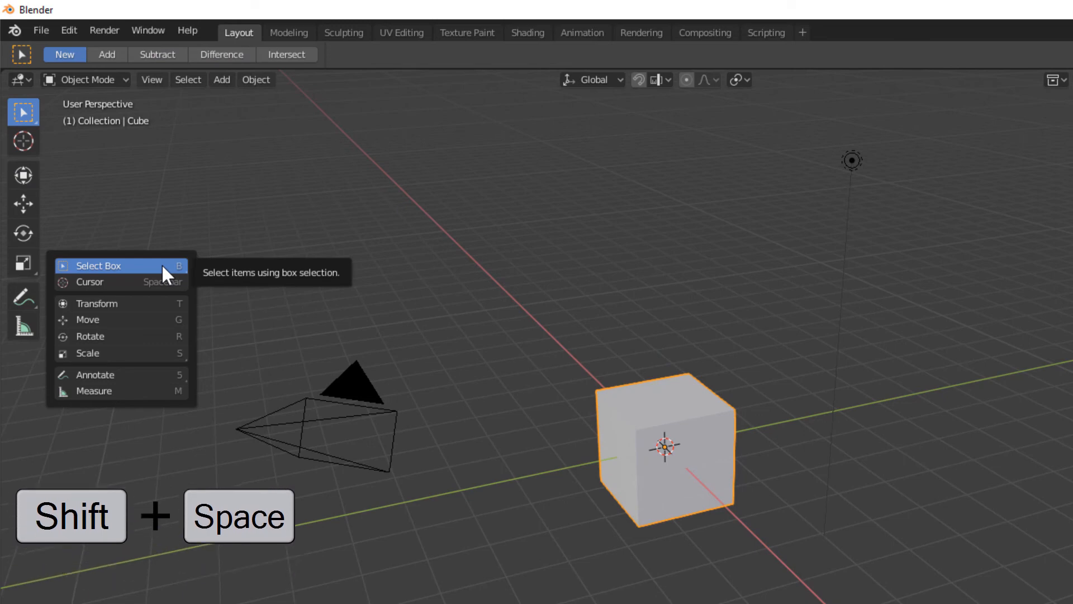
key(t)
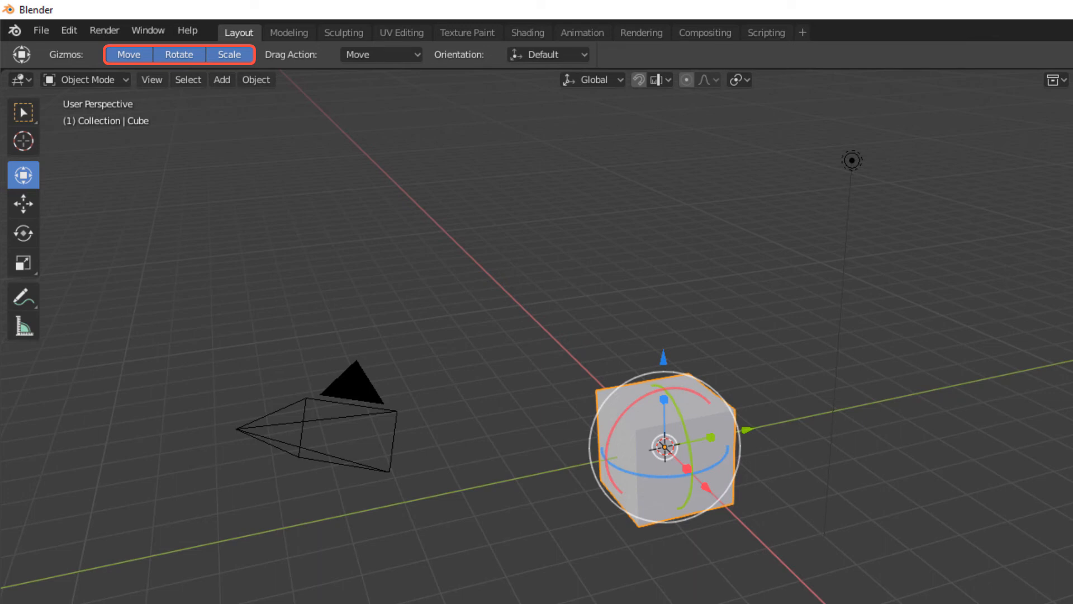
Set the Transform tool's gizmos to show only Move and Rotate
click(143, 57)
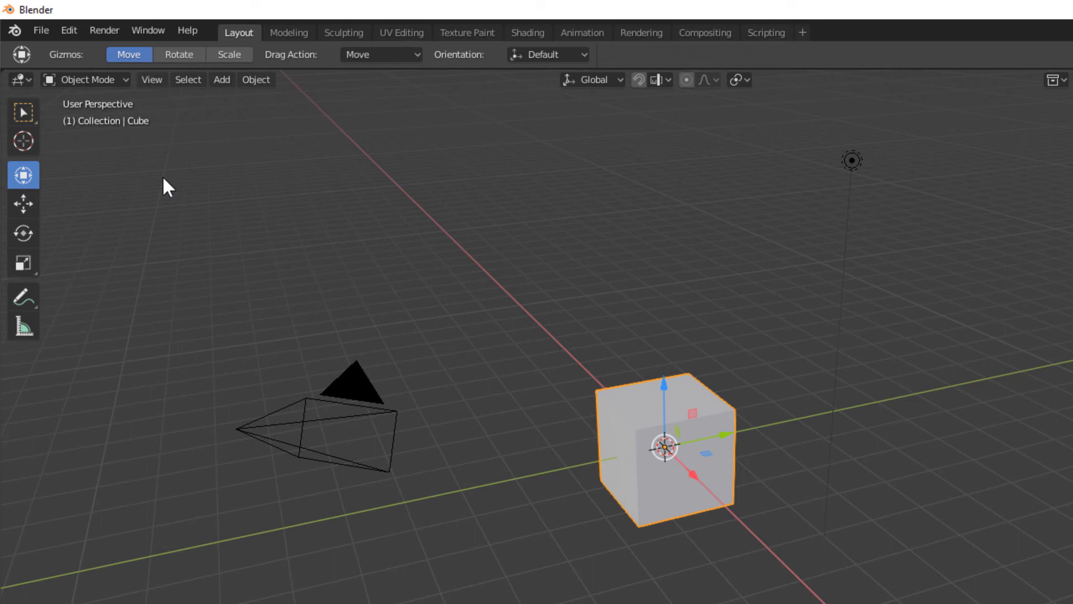
shift+click(174, 55)
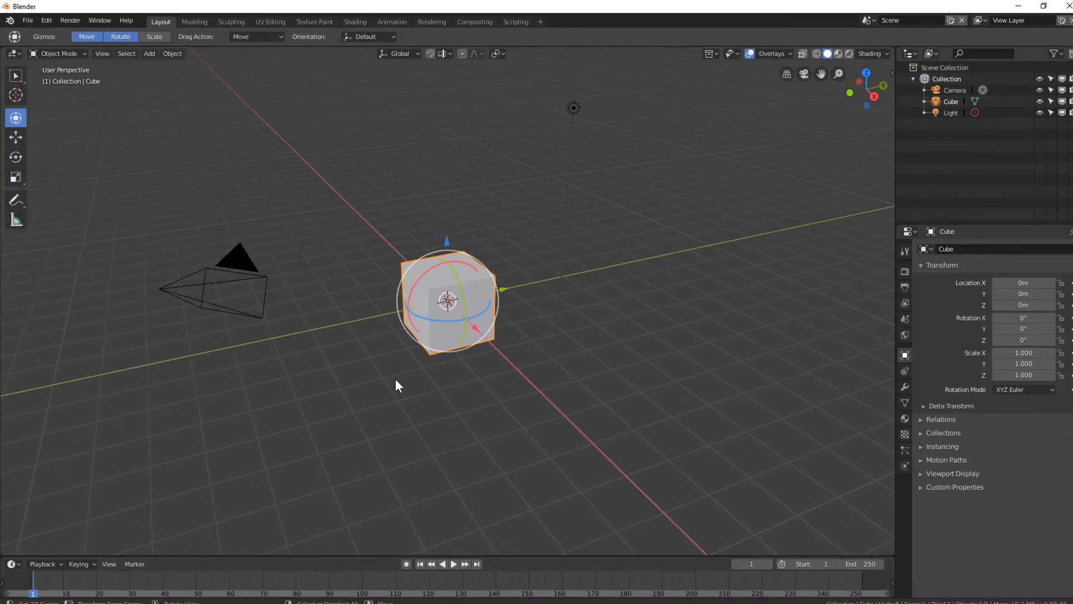
Try moving and rotating the cube with the Transform gizmo, cancelling each change
drag(446, 243, 446, 217)
right_click(441, 213)
drag(499, 286, 538, 280)
right_click(539, 281)
drag(459, 297, 455, 377)
right_click(462, 343)
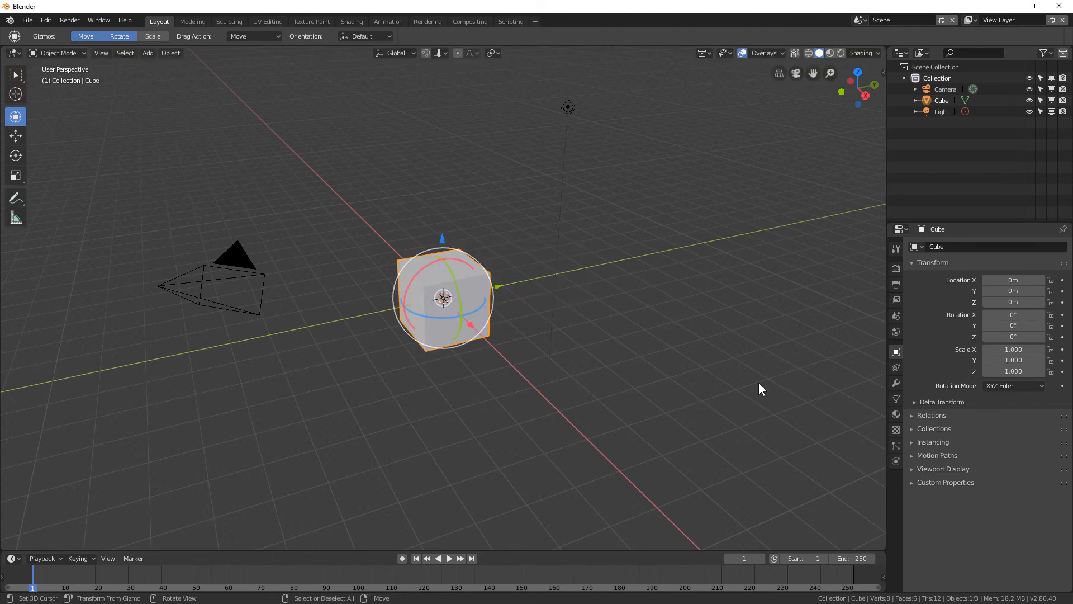